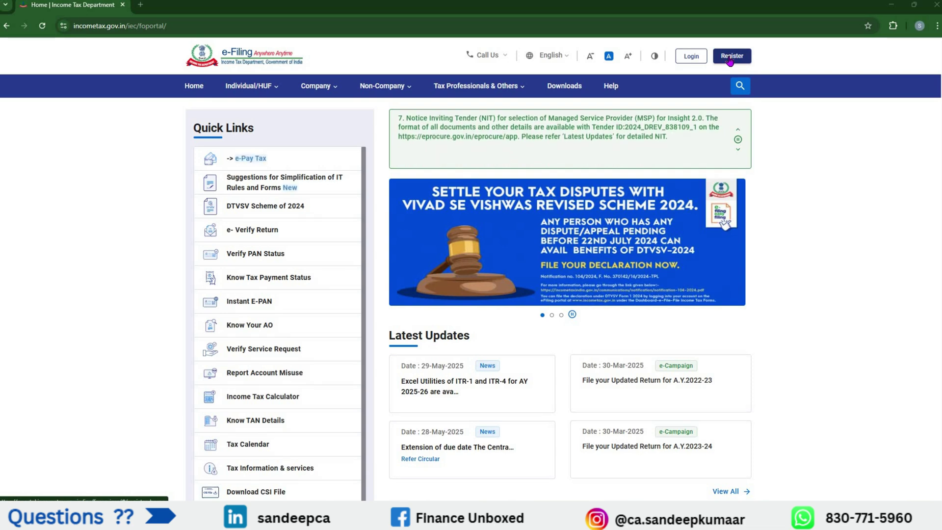
- Log in to the taxpayer's e-Filing account and go to the page for filing an income tax return
left_click(692, 57)
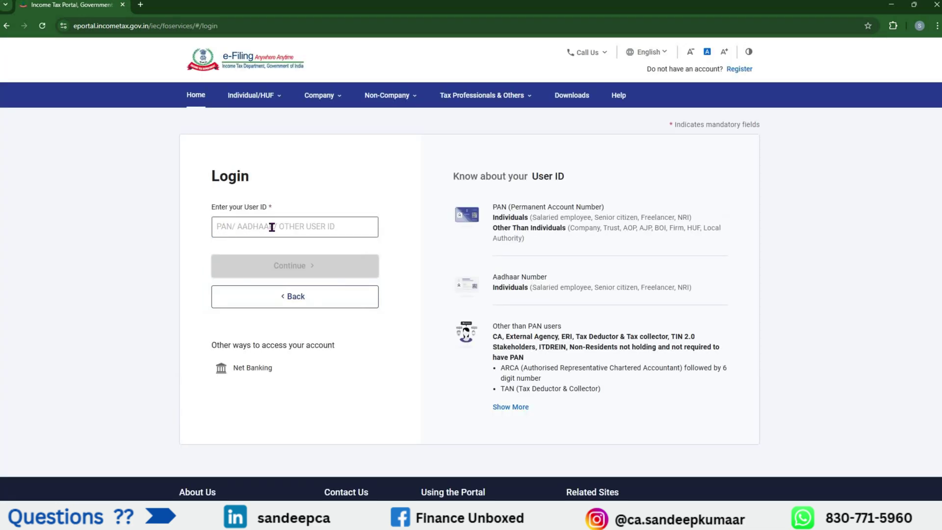
left_click(301, 266)
left_click(234, 342)
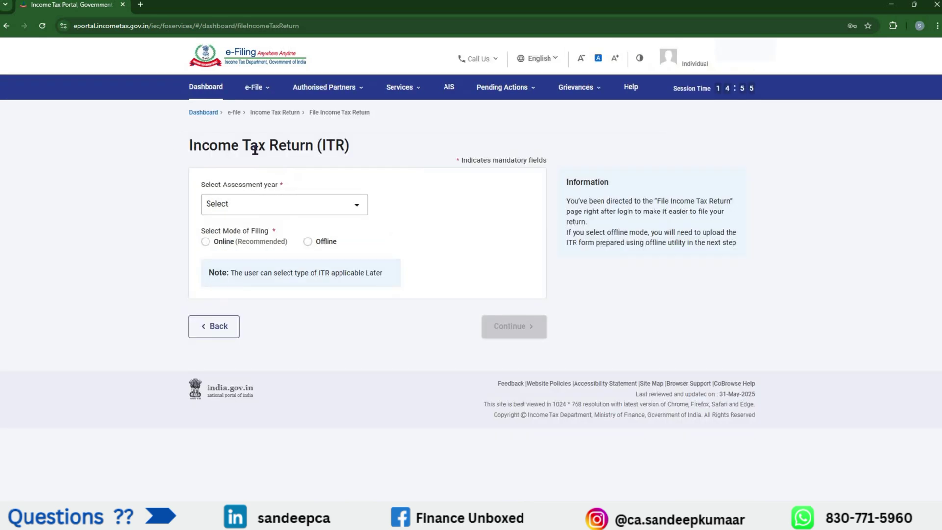
- Set up the return for assessment year 2025-26 as 139(1) - Original Return, not audited u/s 44AB, with ITR type ITR-1
left_click(362, 208)
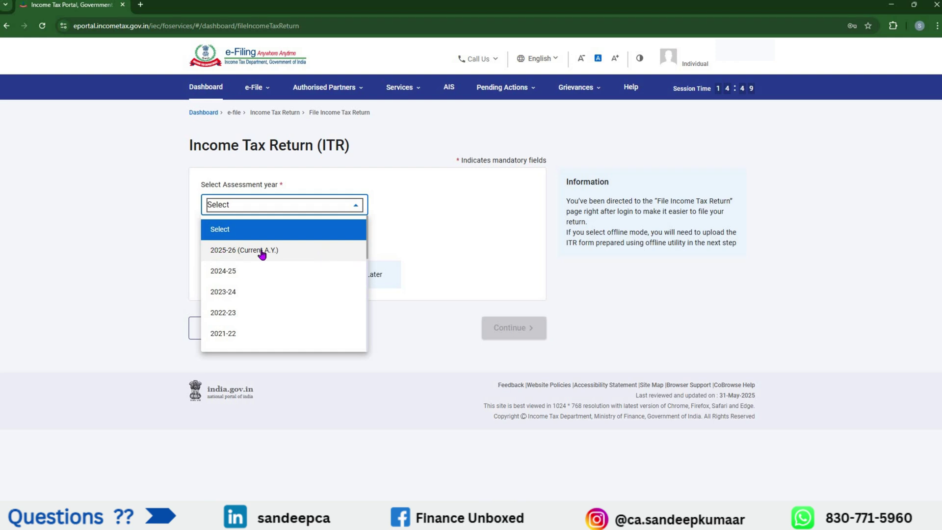
left_click(264, 251)
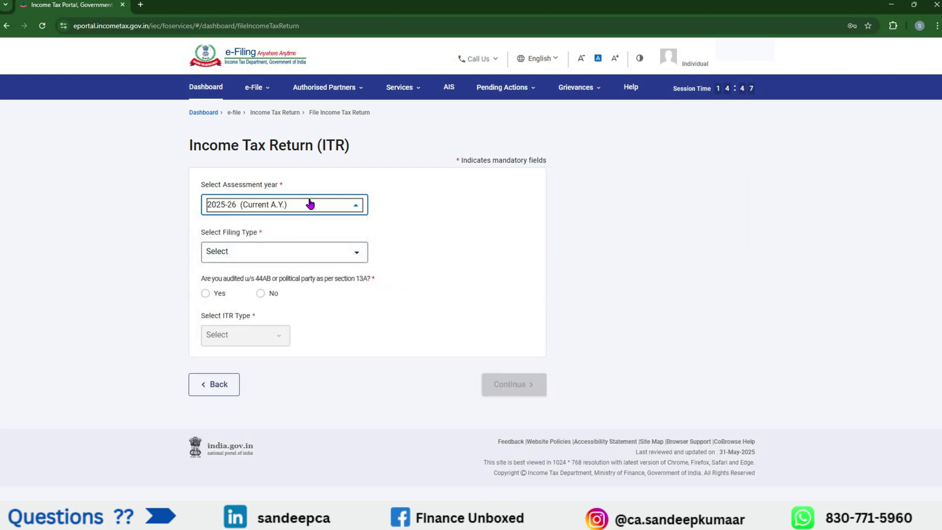
left_click(250, 253)
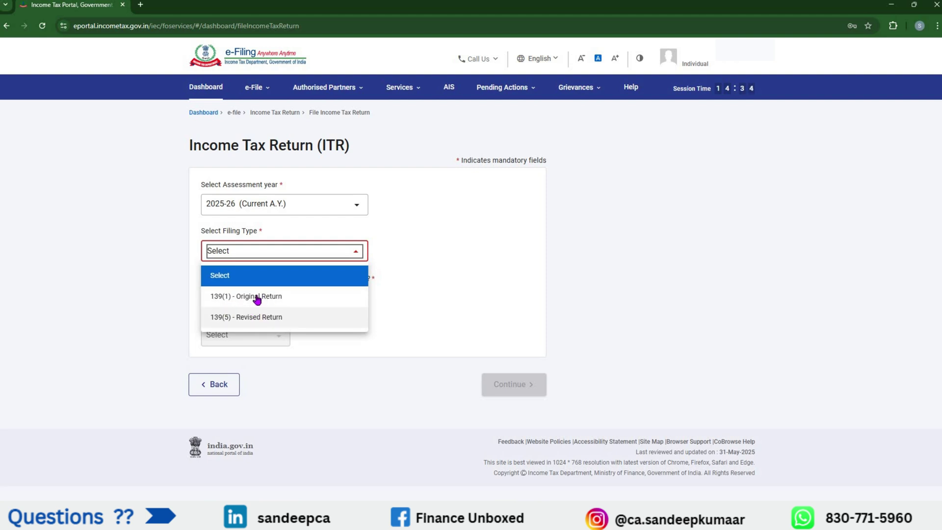
left_click(283, 299)
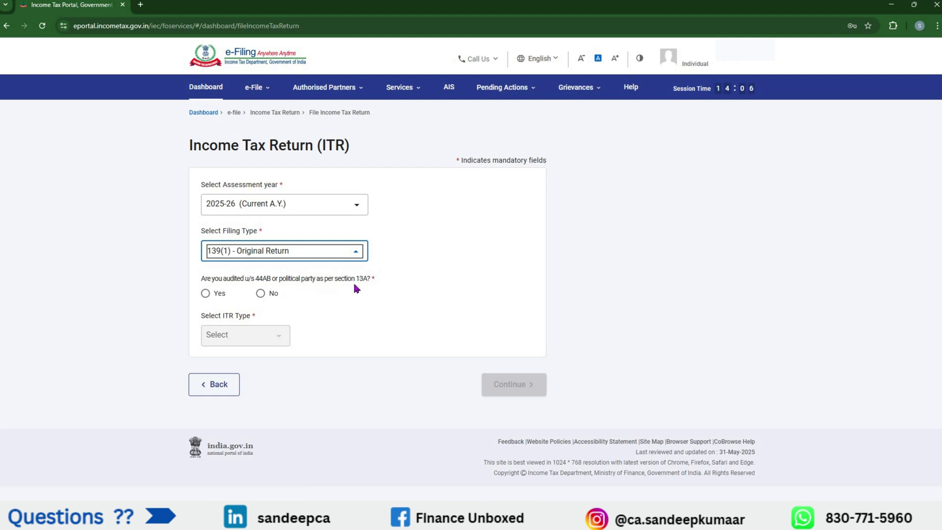
left_click(261, 293)
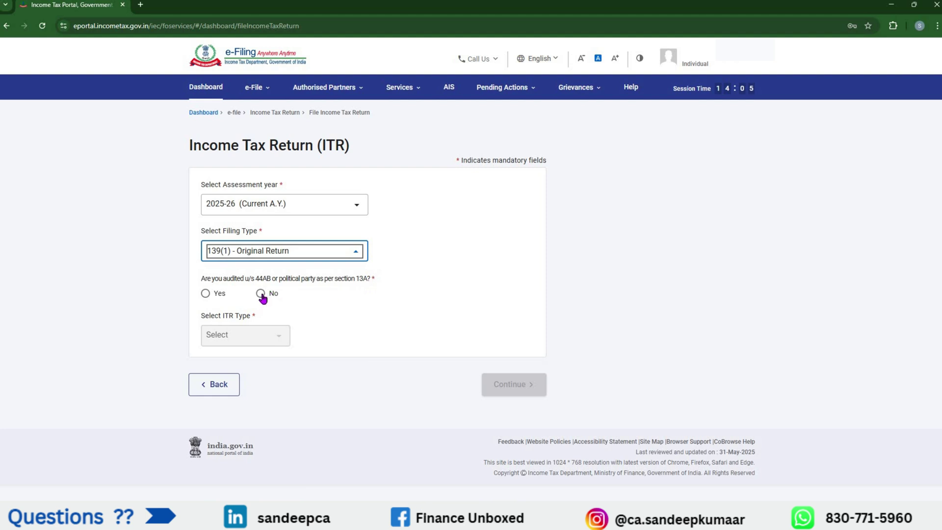
left_click(267, 333)
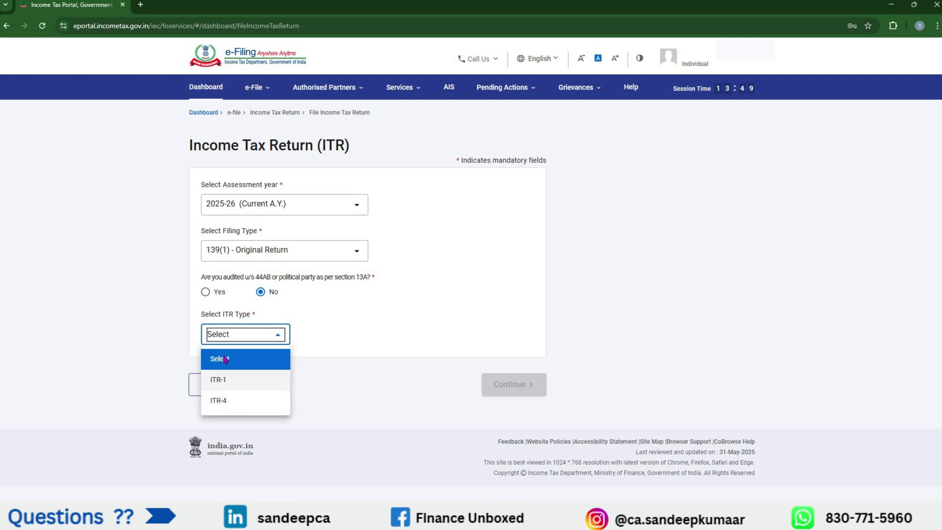
left_click(224, 380)
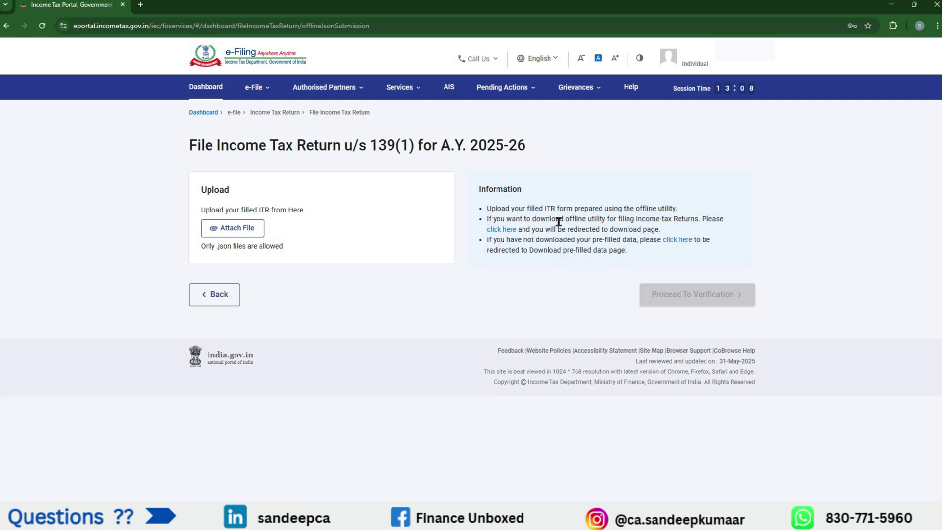
- Follow the offline utility link and download the Excel-based utility for ITR 1, assessment year 2025-26
left_click_drag(536, 220, 719, 220)
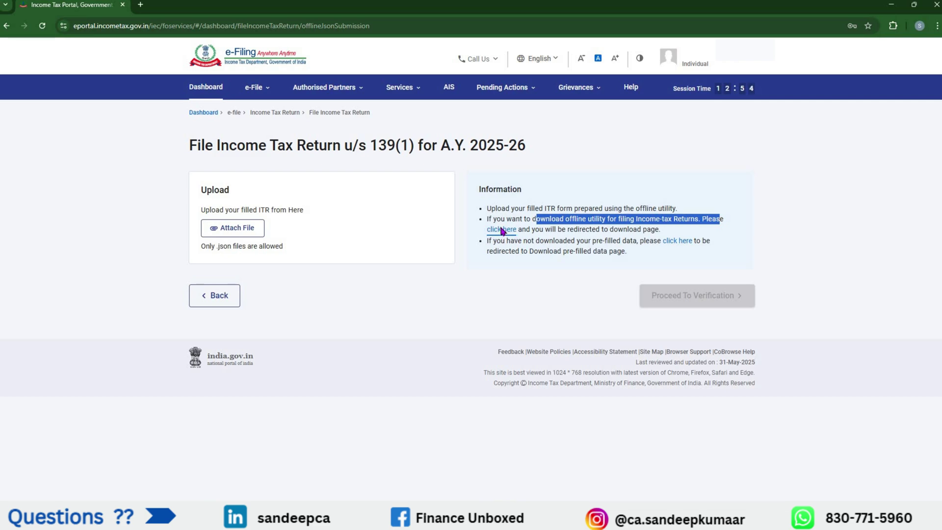
left_click(501, 229)
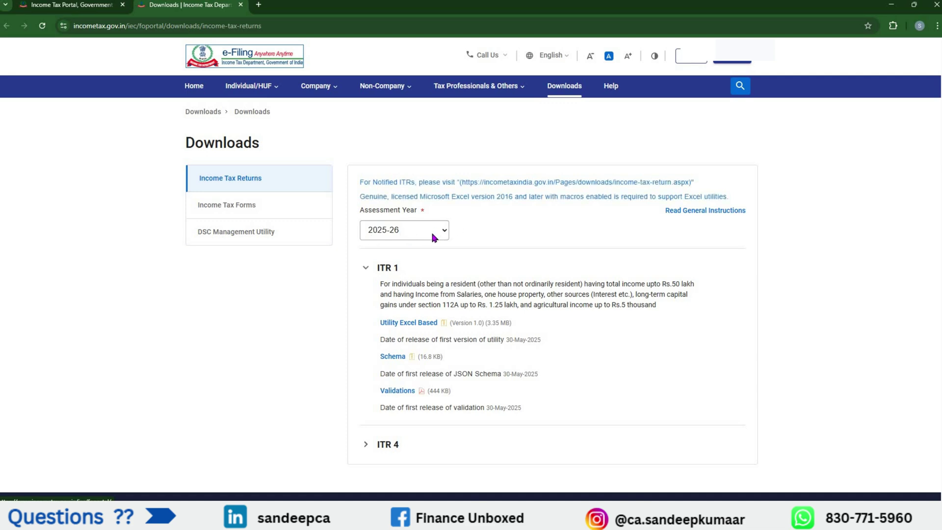
scroll(413, 328, "down", 1)
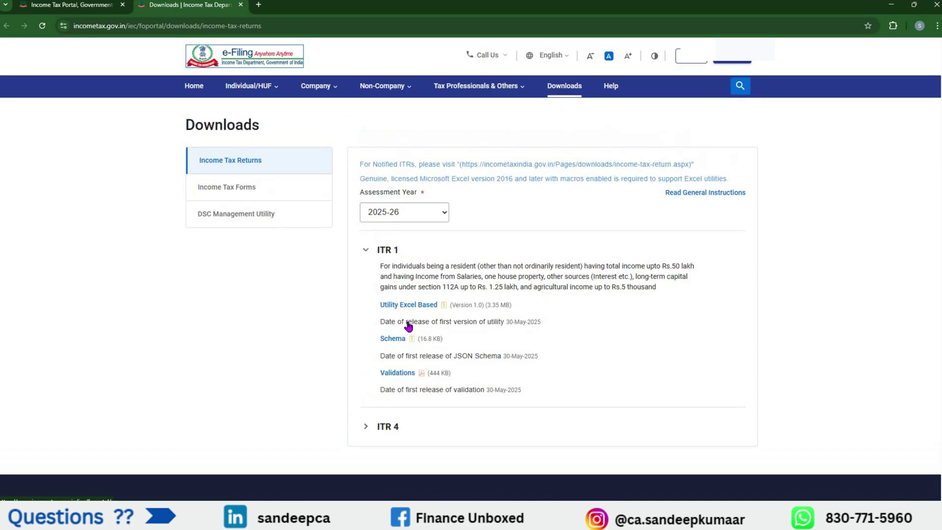
scroll(407, 326, "up", 1)
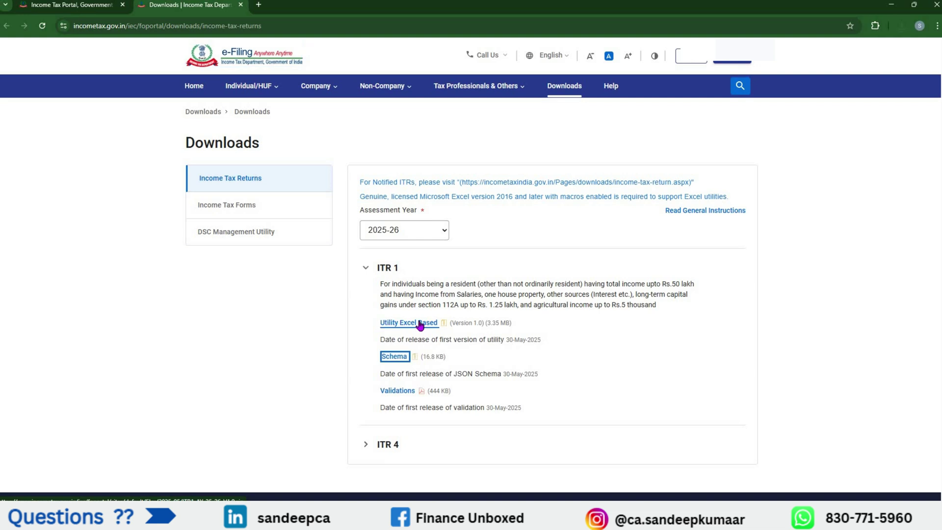
left_click(411, 324)
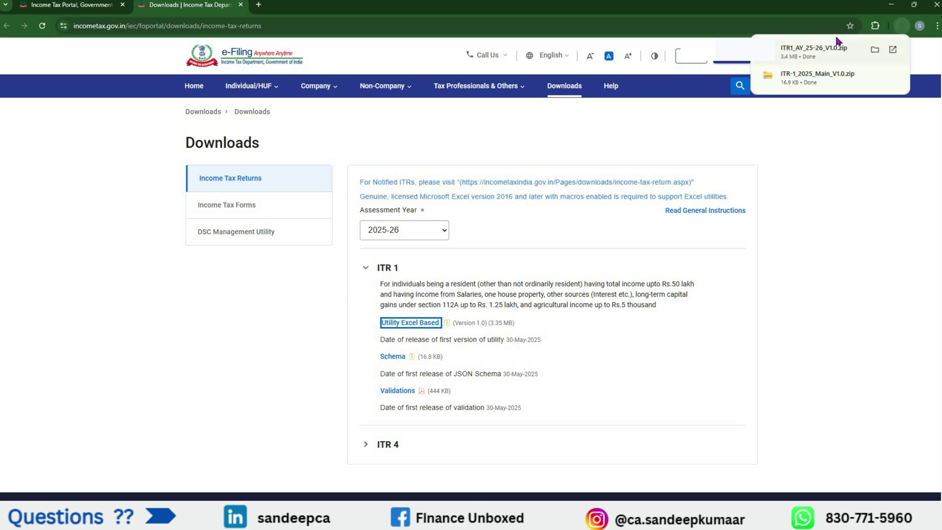
- Show the downloaded ITR1_AY_25-26_V1.0 archive in its folder and extract it with WinRAR to a folder of the same name
left_click(874, 50)
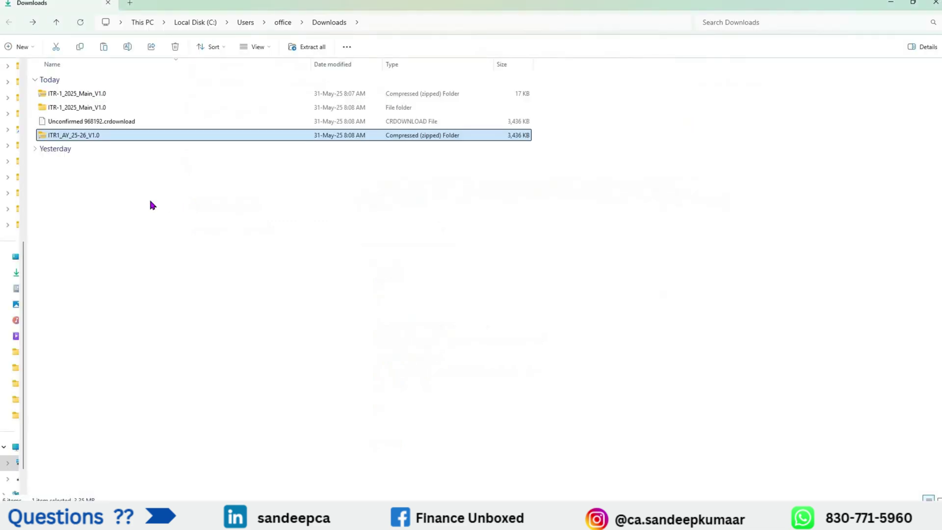
right_click(57, 135)
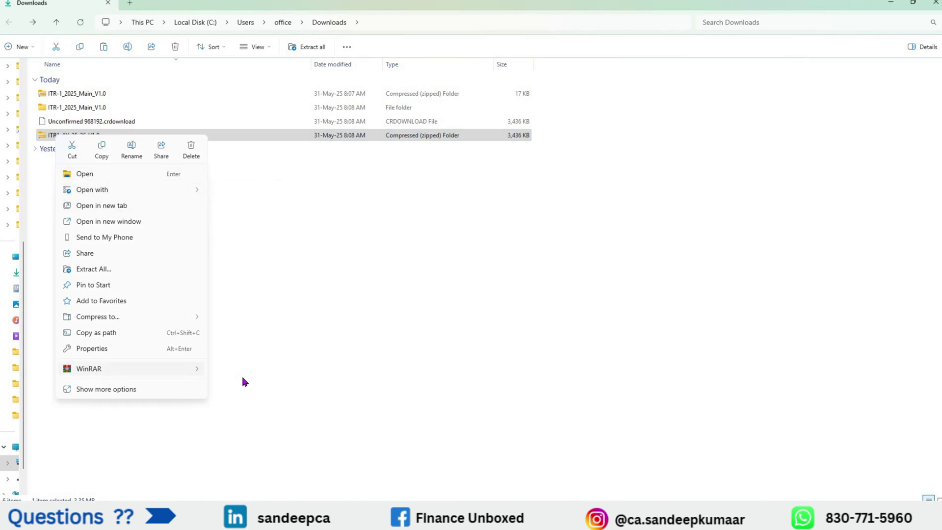
mouse_move(194, 368)
left_click(289, 402)
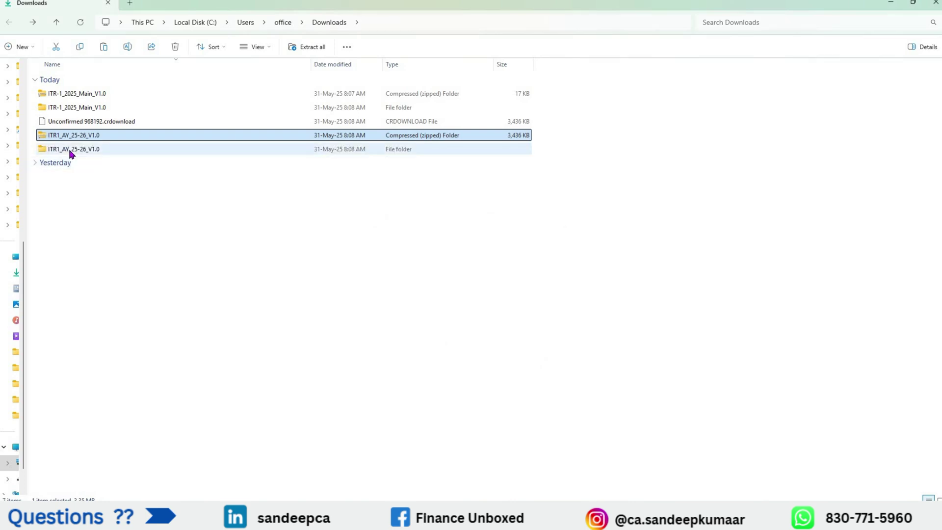
- Unblock the ITR1_AY_25-26_V1.0 workbook inside the extracted folder through its file properties
double_click(69, 151)
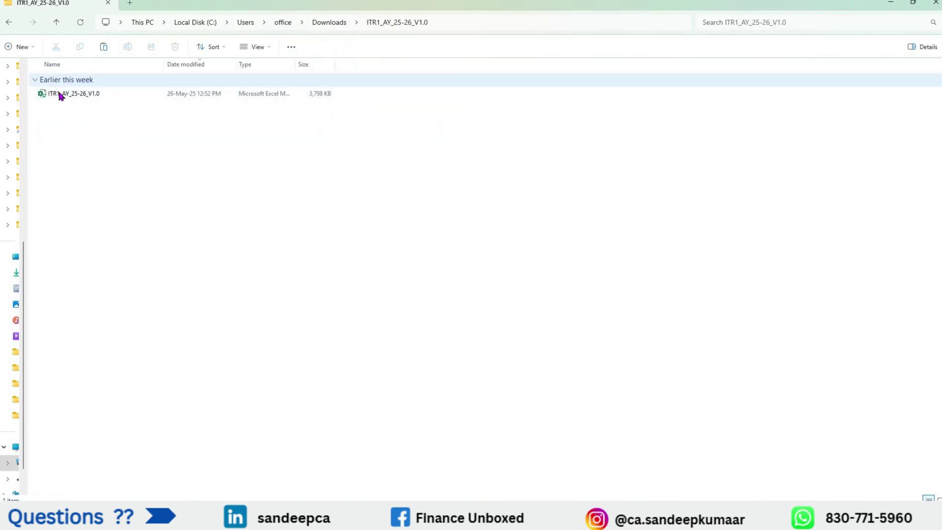
right_click(57, 95)
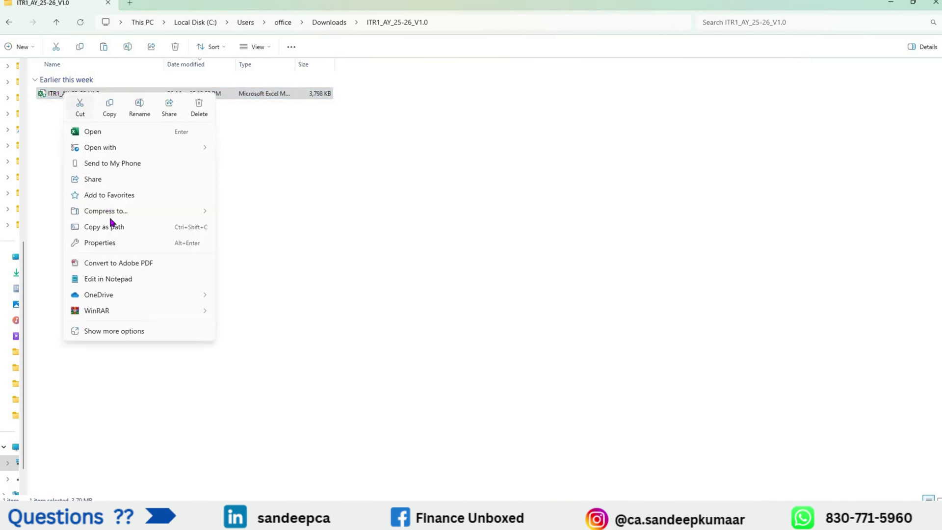
key("Return")
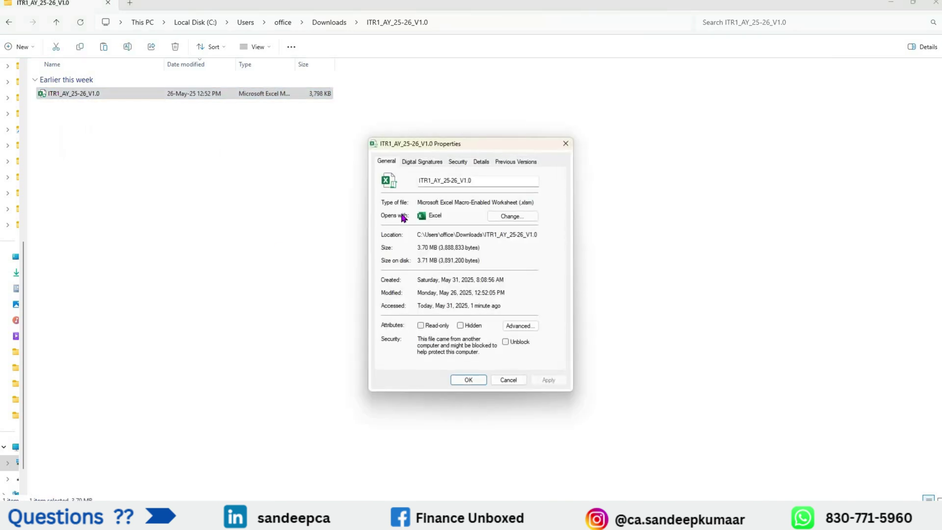
left_click(506, 343)
left_click(469, 381)
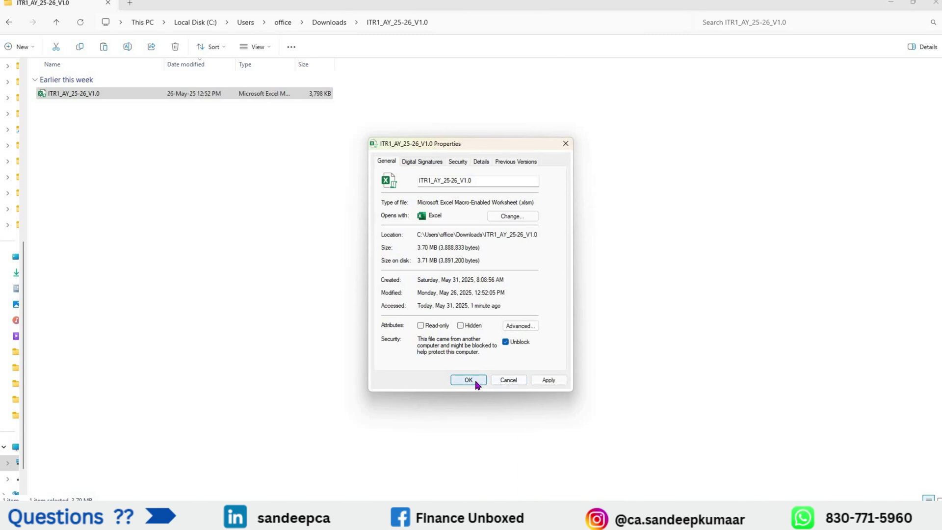
left_click(468, 379)
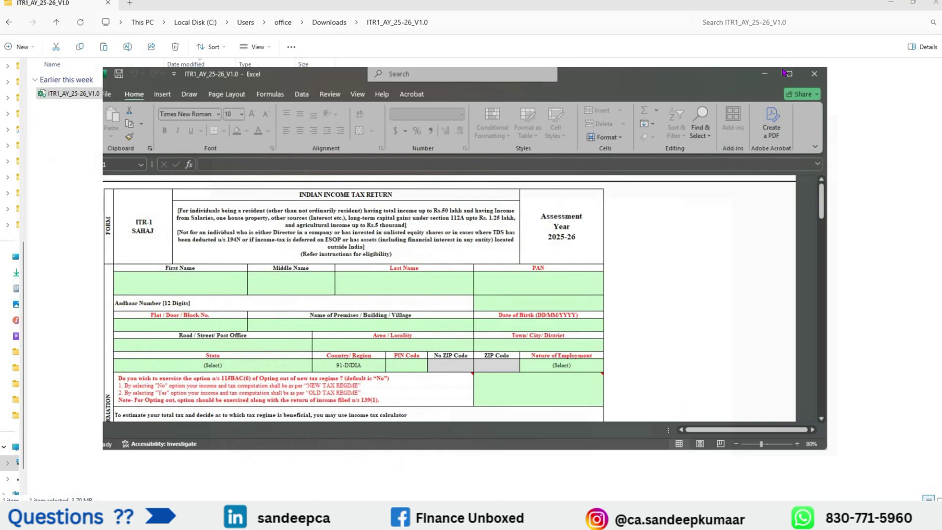
- Maximize the ITR-1 utility workbook in Excel, enable its active content and dismiss the data entry notice
left_click(788, 73)
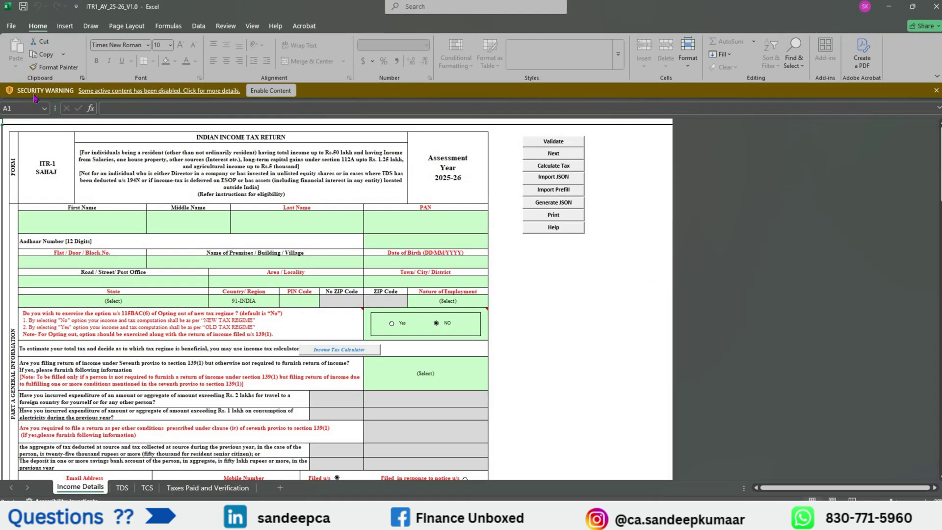
left_click(266, 90)
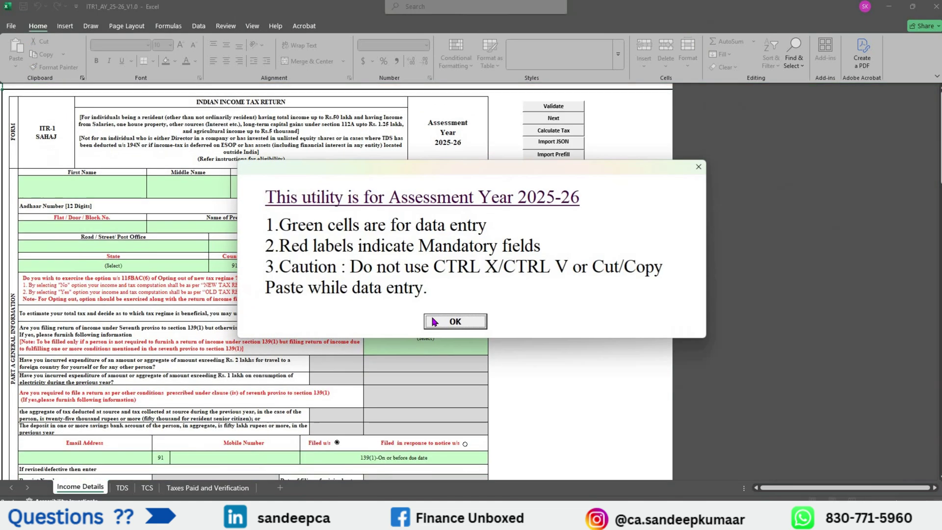
key("Return")
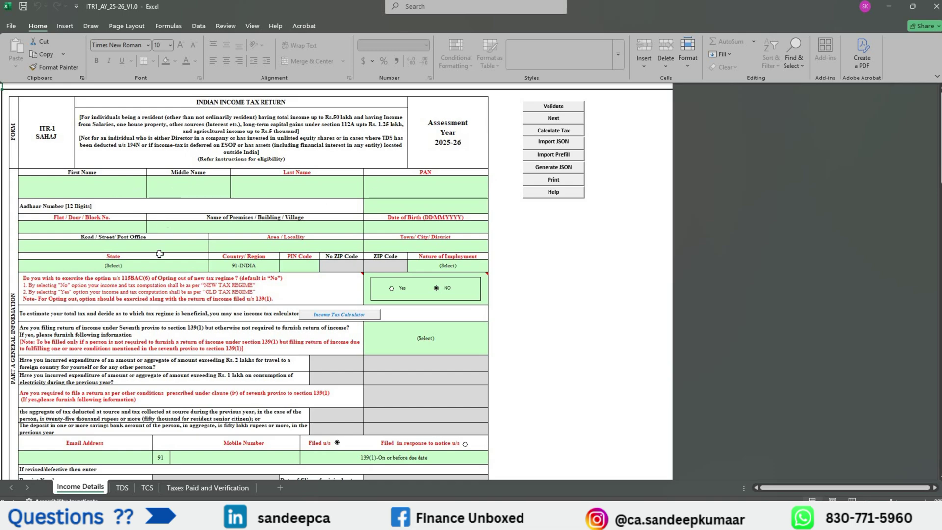
- Look through the Income Details, TDS, TCS and Taxes Paid and Verification sheets of the ITR-1 utility
scroll(159, 253, "down", 10)
scroll(108, 397, "up", 10)
scroll(130, 411, "down", 20)
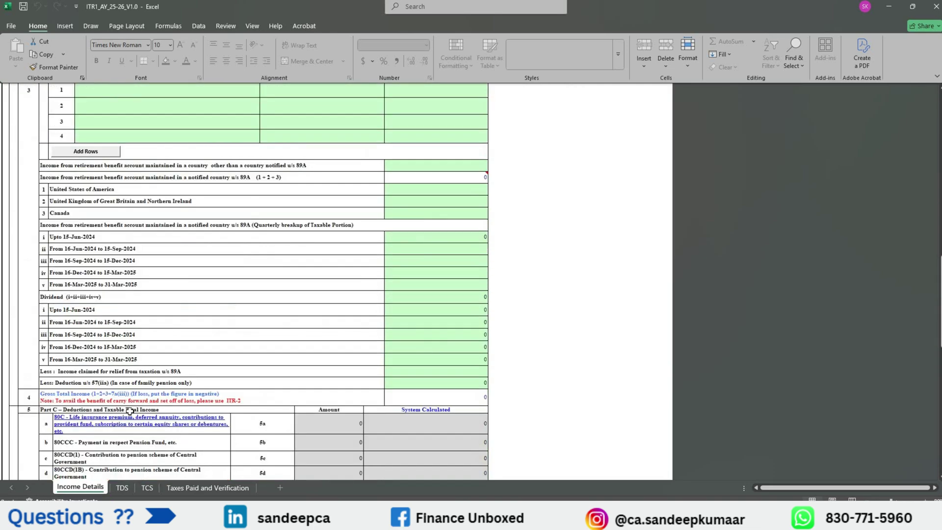
scroll(130, 411, "down", 12)
scroll(129, 411, "up", 20)
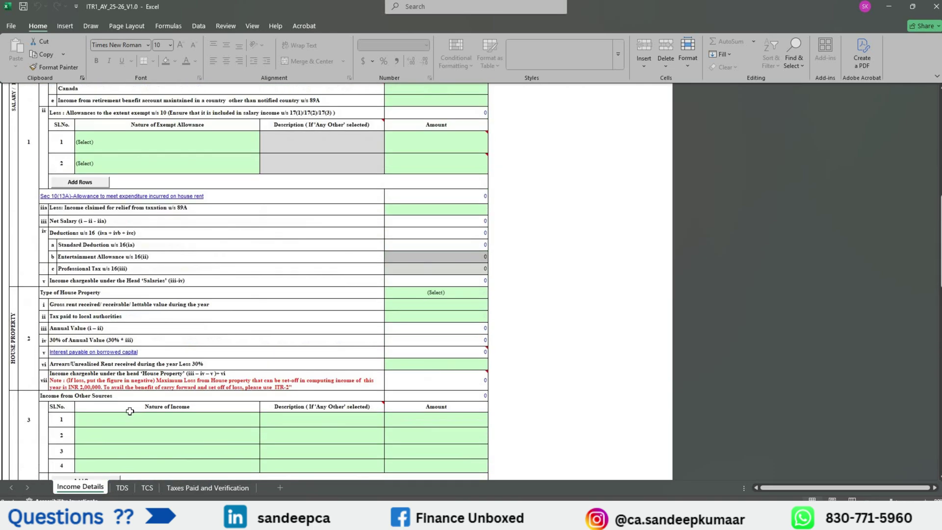
scroll(129, 412, "up", 15)
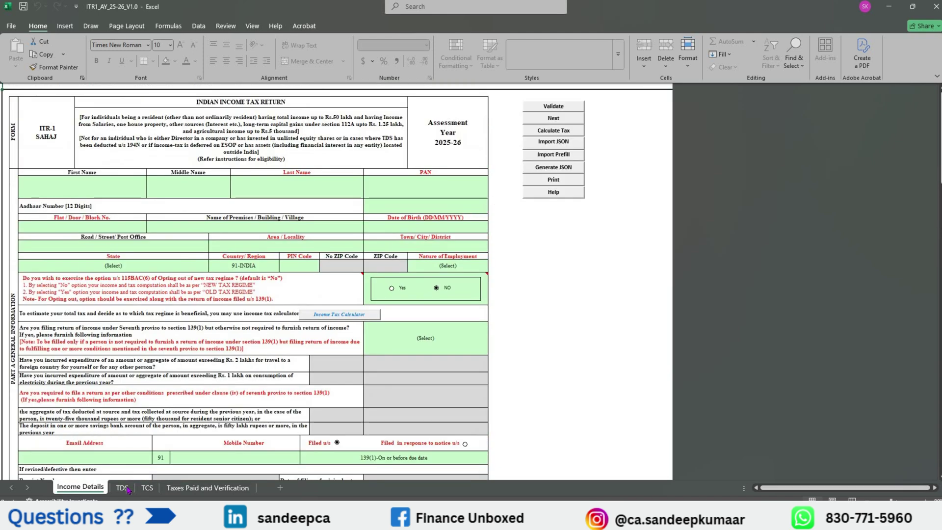
left_click(122, 487)
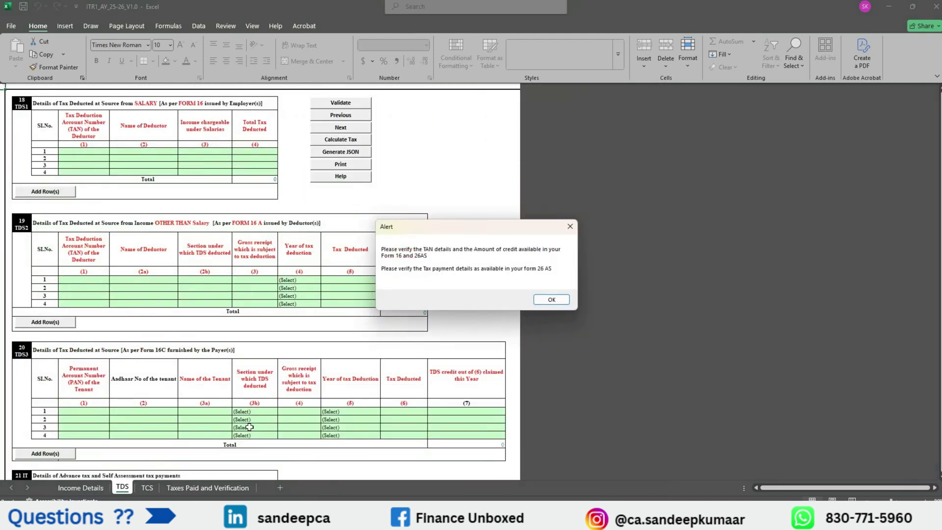
left_click(552, 300)
left_click(148, 488)
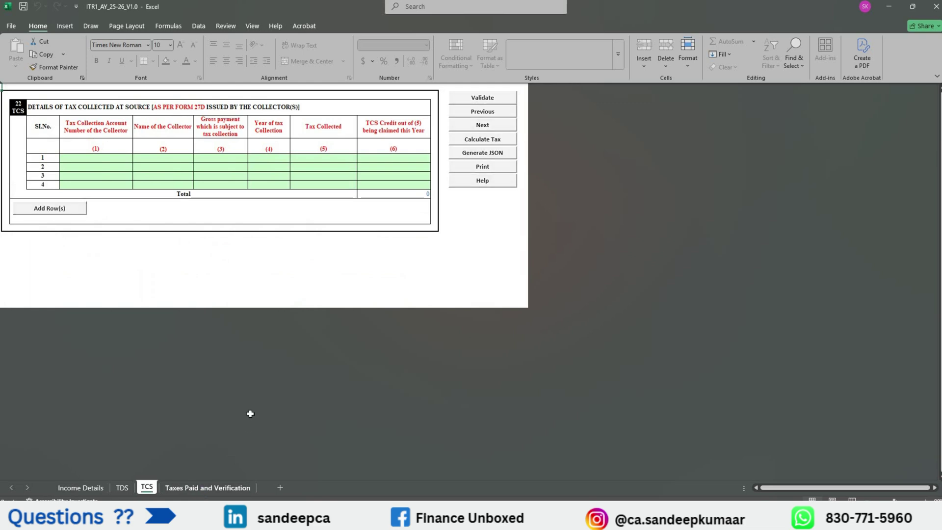
key("ctrl+Page_Down")
left_click(67, 487)
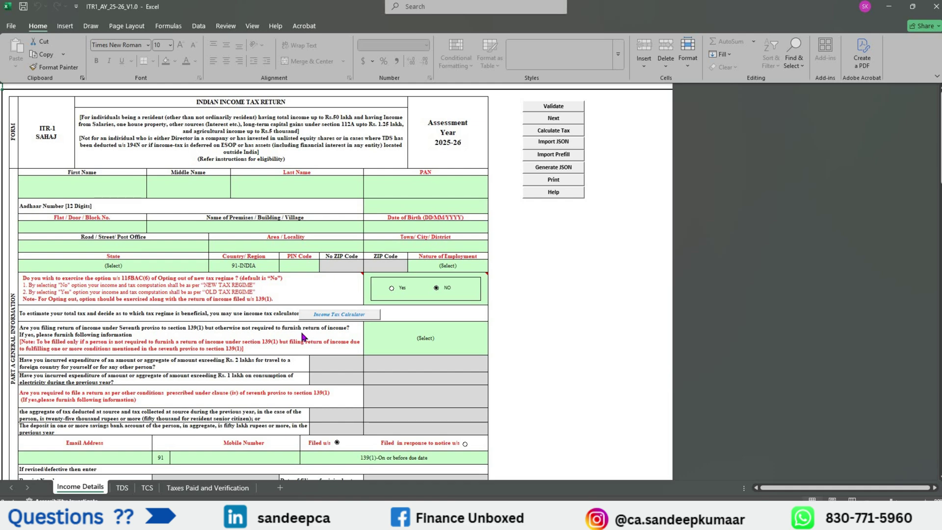
- Switch to the browser, download the pre-filled data for assessment year 2025-26 and show the JSON file in its folder
key("alt+Tab")
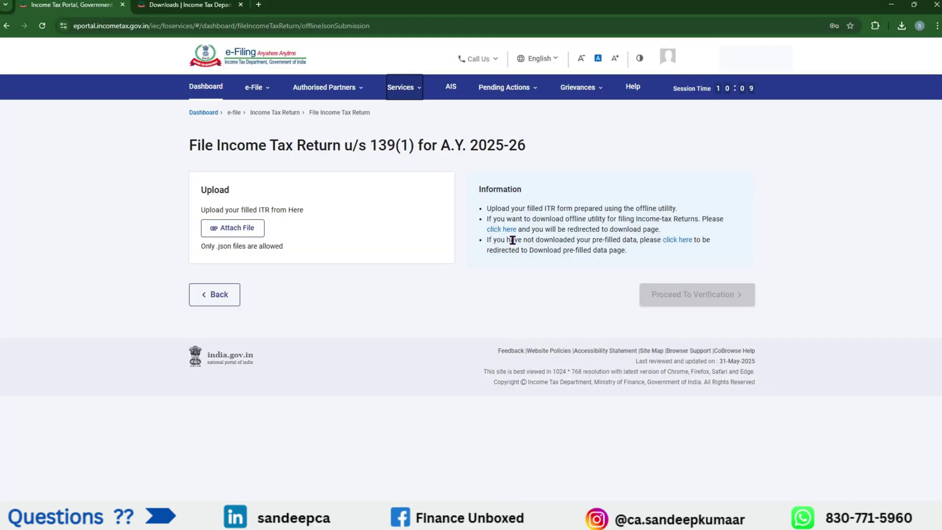
left_click(670, 238)
left_click(326, 208)
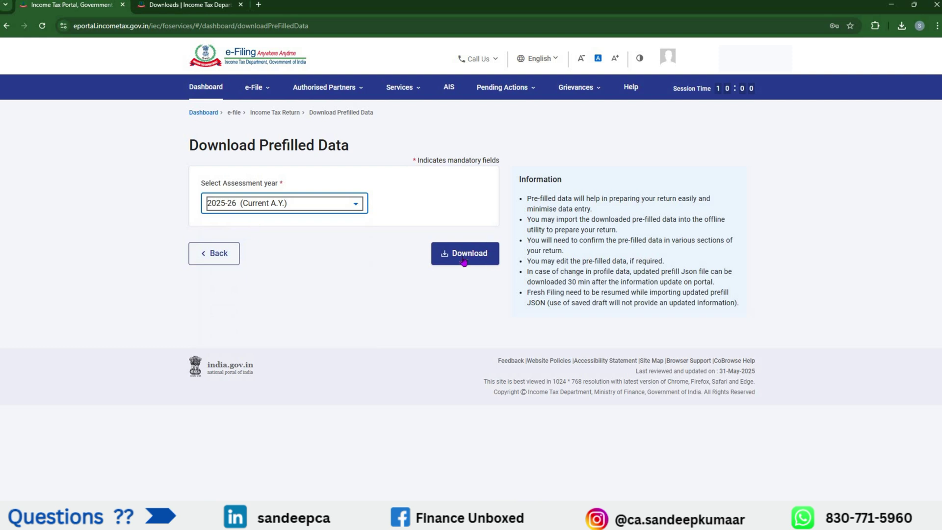
left_click(469, 255)
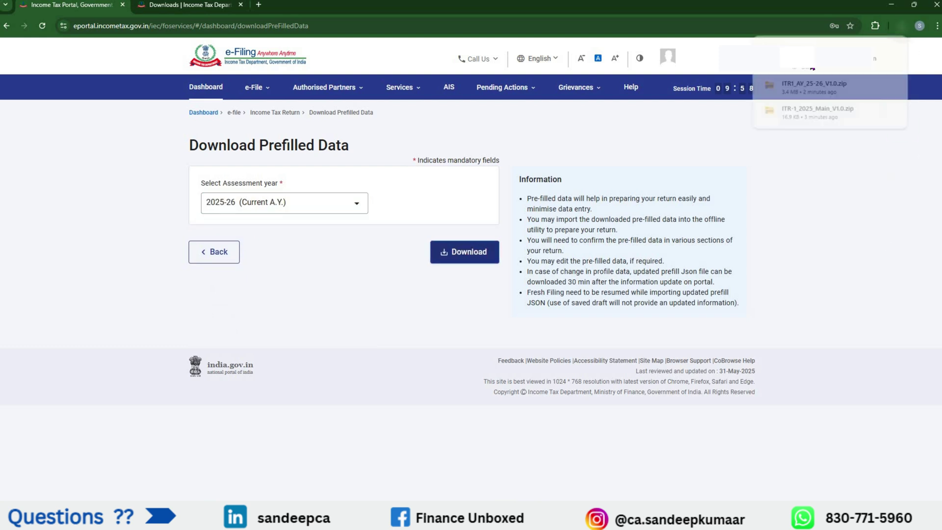
left_click(876, 51)
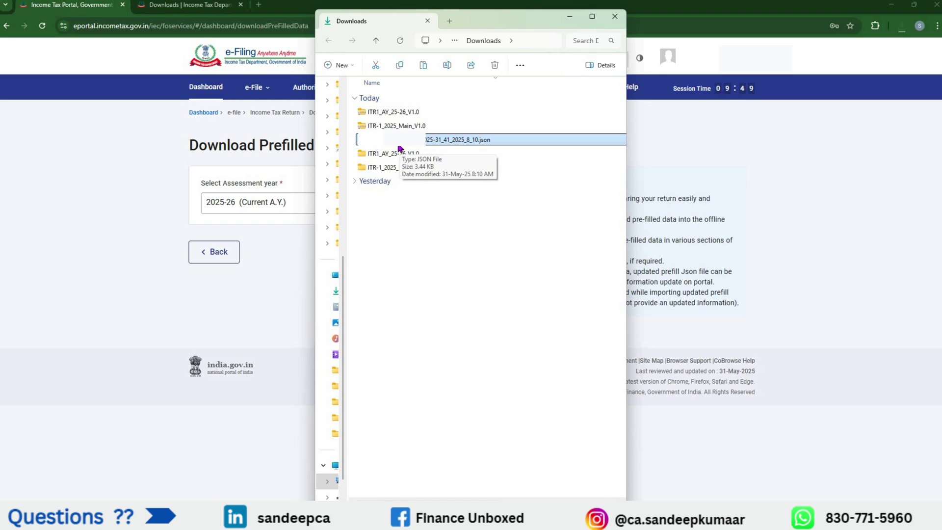
- Switch to the ITR-1 workbook in Excel, import the downloaded pre-fill JSON file and check the personal details section
key("alt+Tab")
key("alt+Tab")
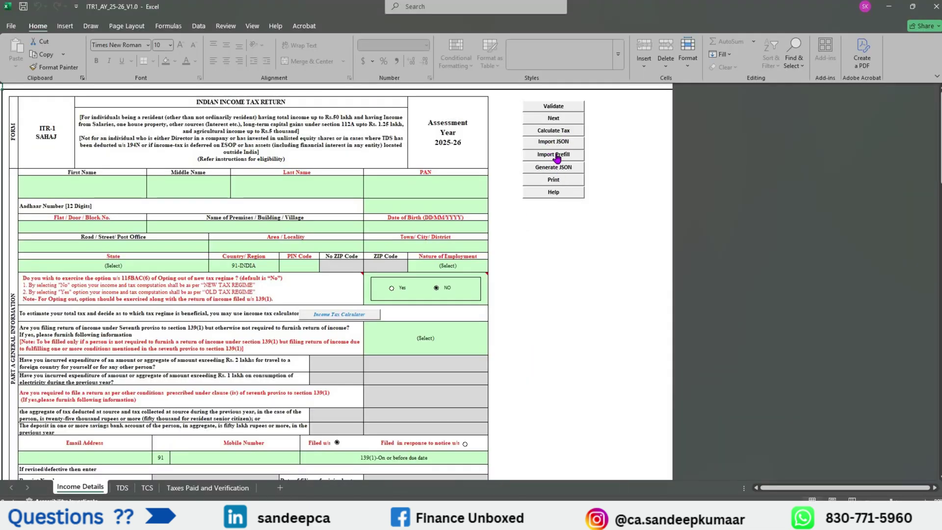
left_click(557, 155)
key("Return")
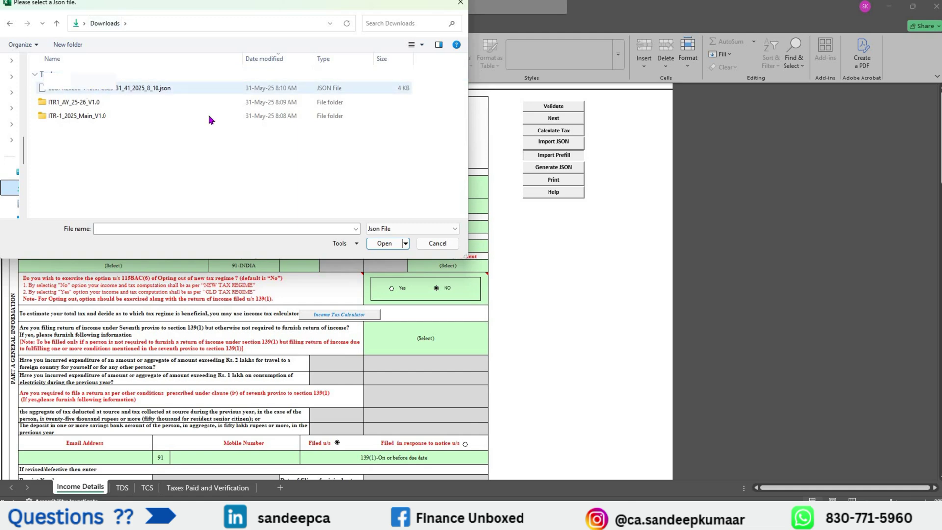
left_click(196, 88)
left_click(384, 243)
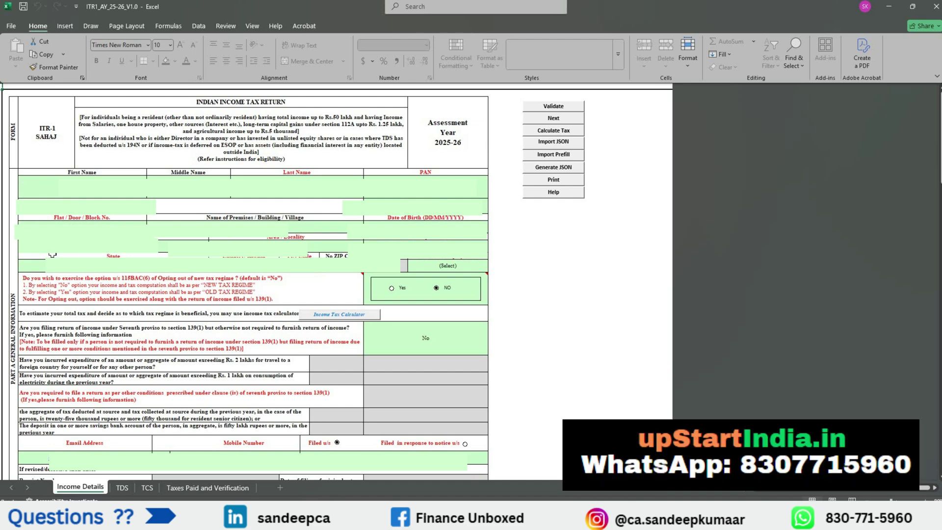
left_click_drag(53, 188, 305, 265)
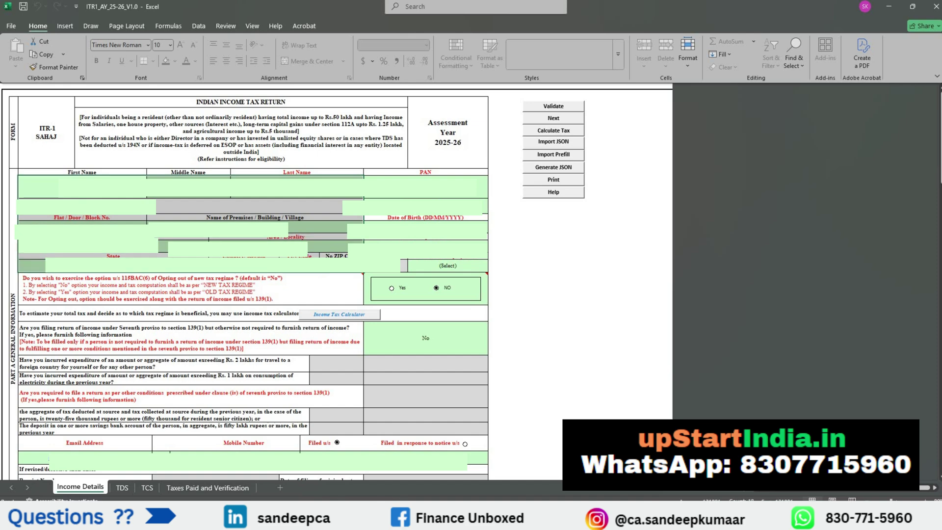
- Set the nature of employment to Others in the general information section
left_click(466, 266)
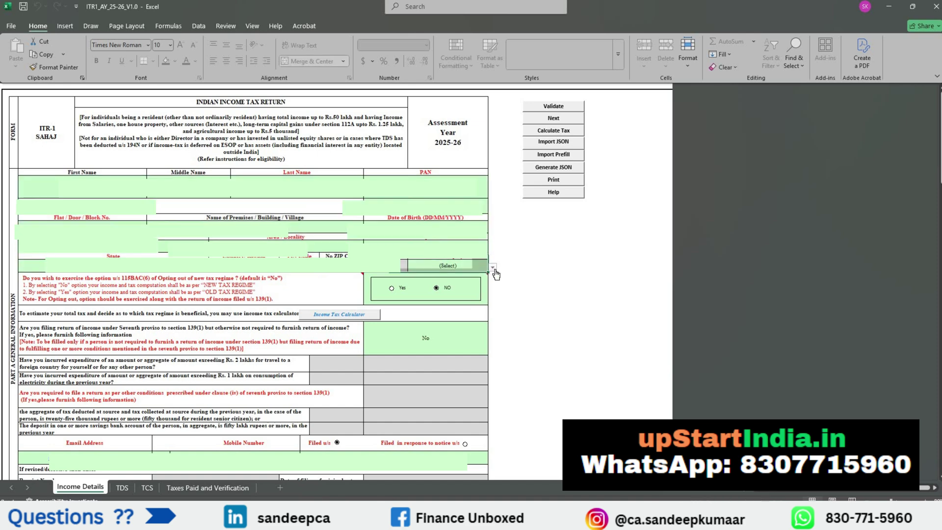
left_click(492, 269)
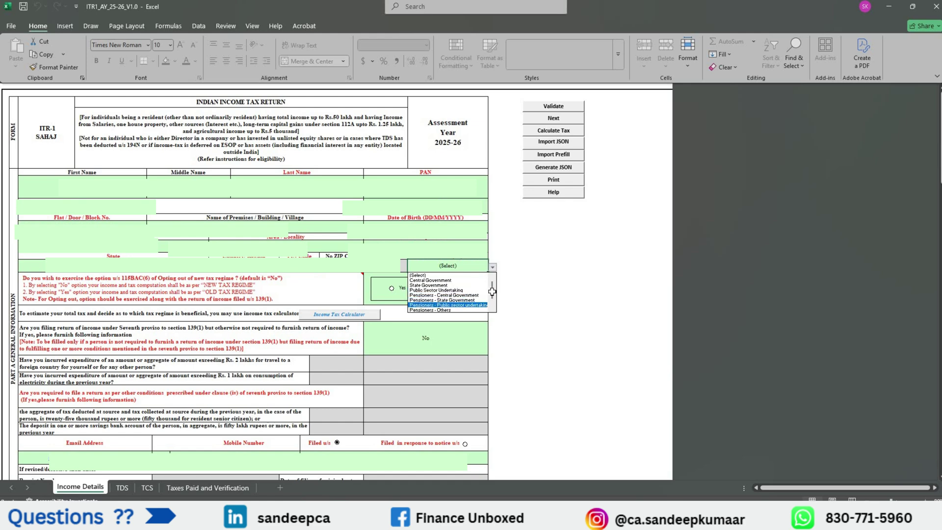
left_click(492, 307)
left_click(491, 307)
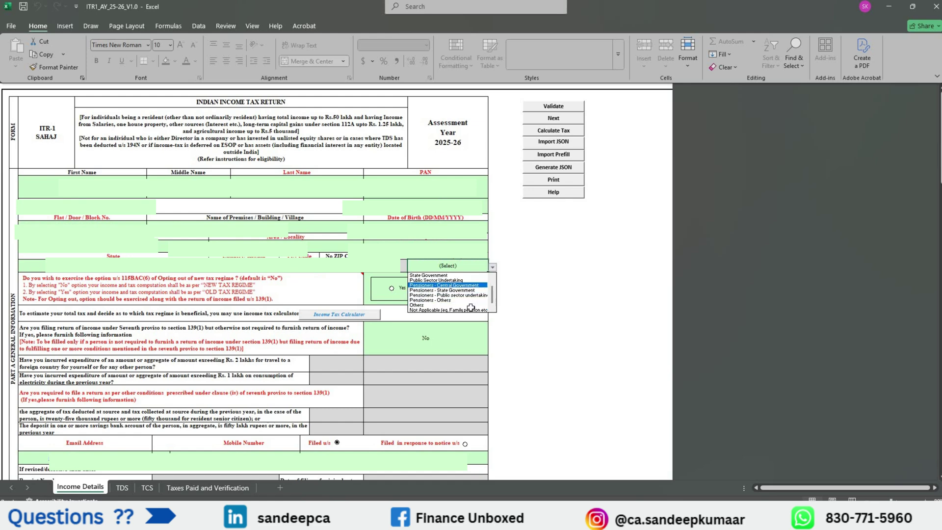
left_click(434, 305)
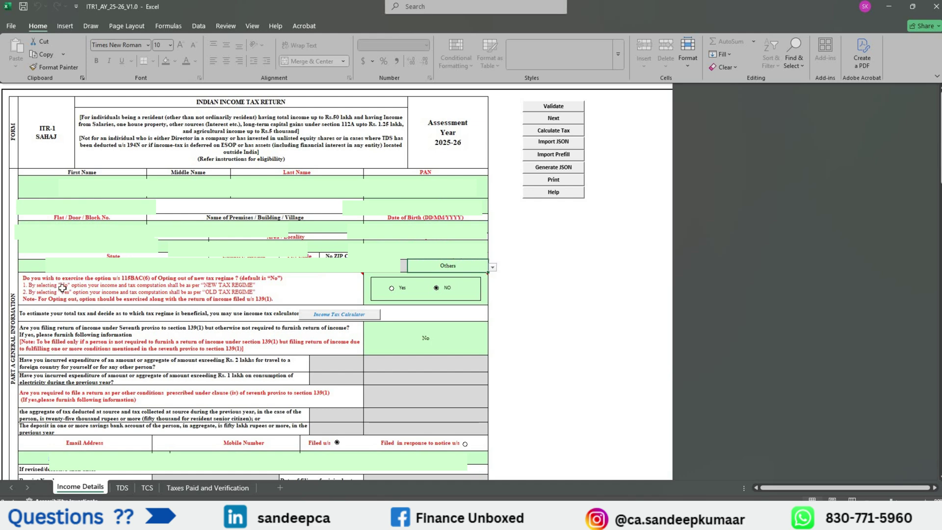
- Read the notes on opting out of the new tax regime u/s 115BAC(6) beside the Yes/No choice
mouse_move(124, 290)
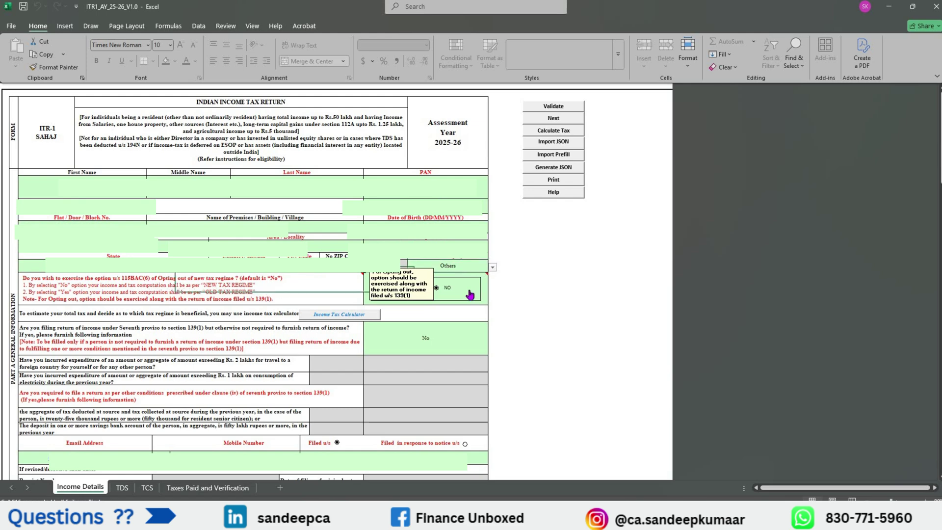
left_click(289, 292)
left_click(459, 296)
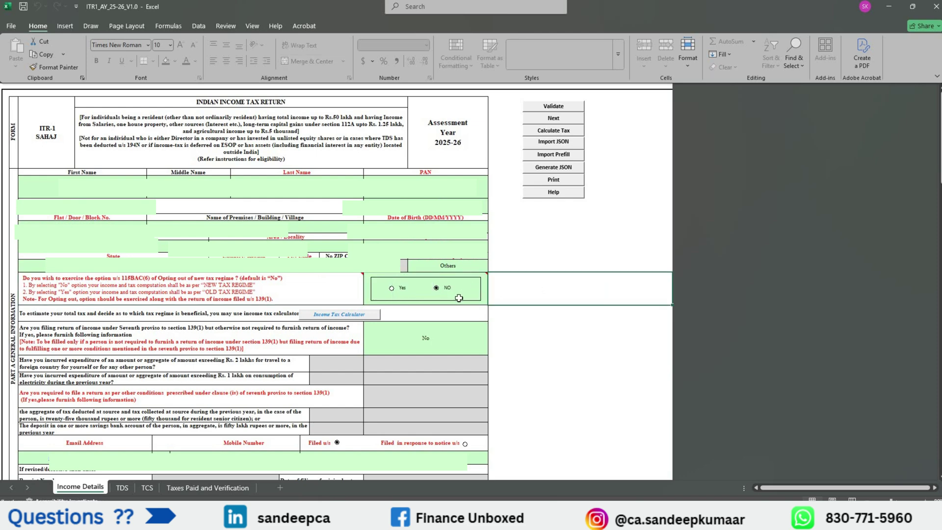
mouse_move(459, 298)
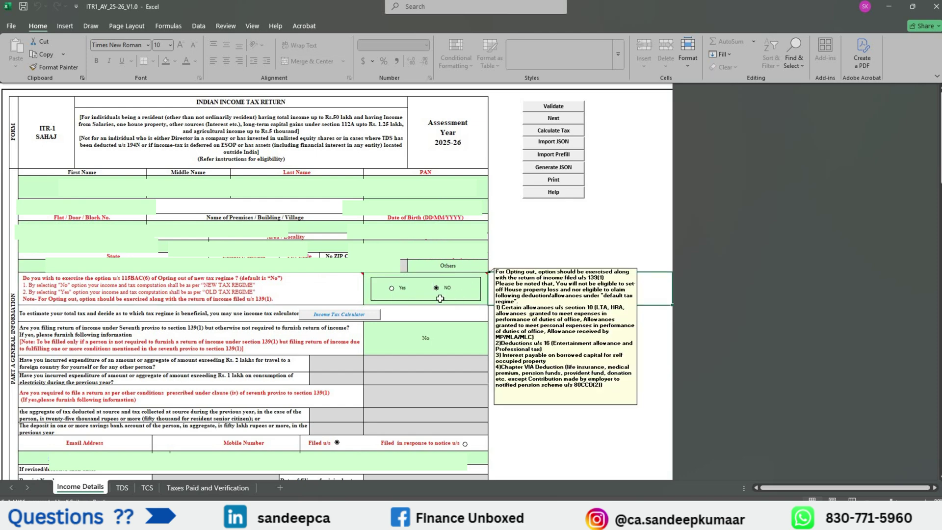
mouse_move(38, 300)
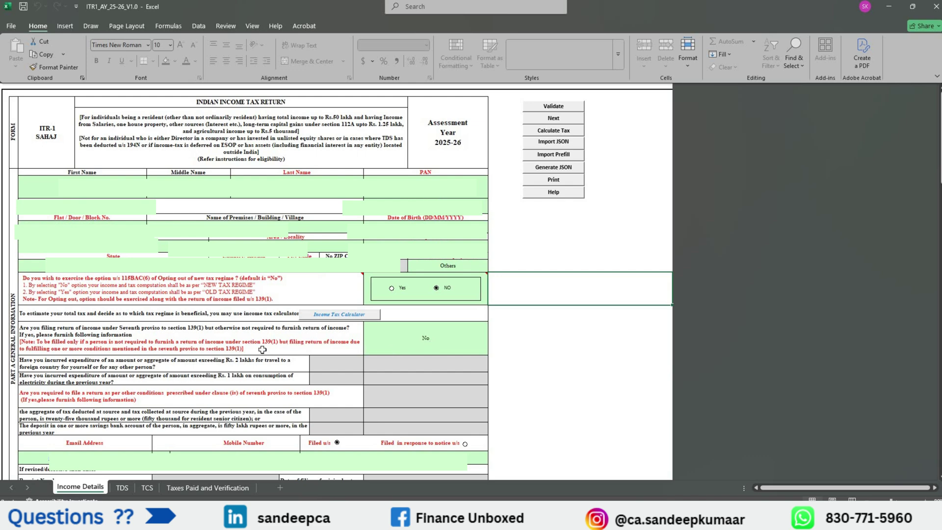
- Consult the Word notes on the seventh proviso to section 139(1), return to Excel and answer that question with No
key("alt+Tab")
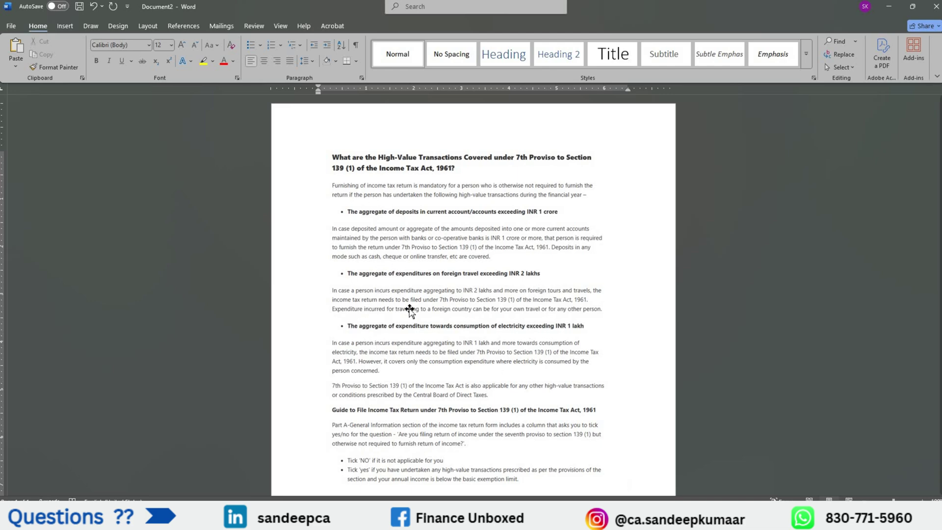
key("alt+Tab")
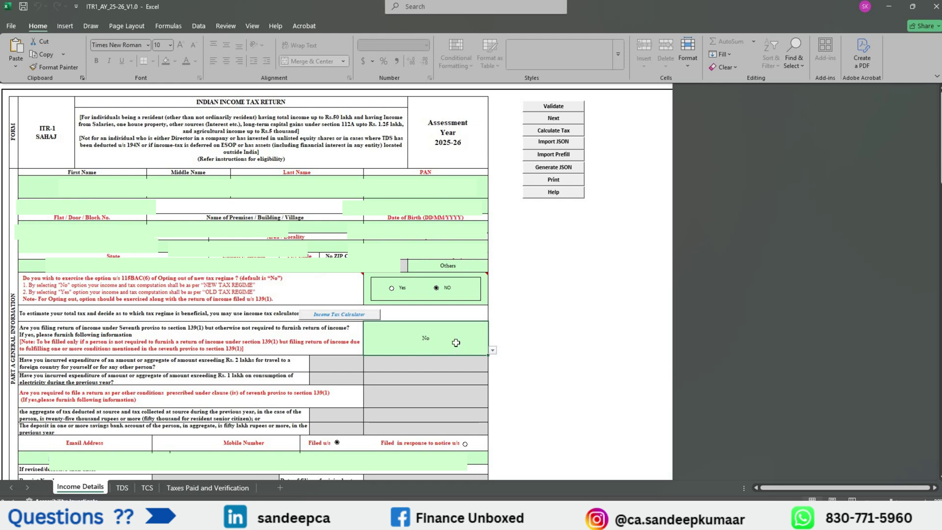
key("alt+Down")
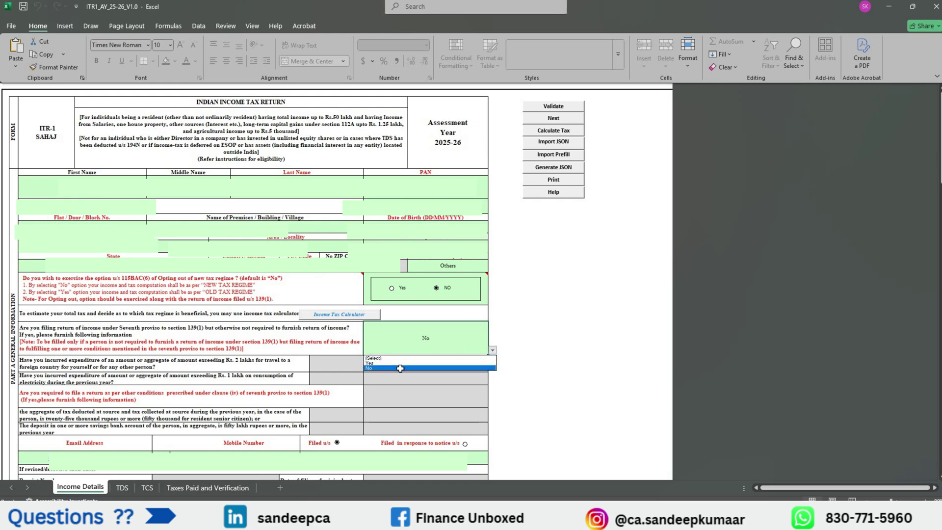
left_click(401, 367)
- Check the available filing sections in the Filed u/s field, leaving 139(1)-On or before due date selected
scroll(392, 129, "down", 5)
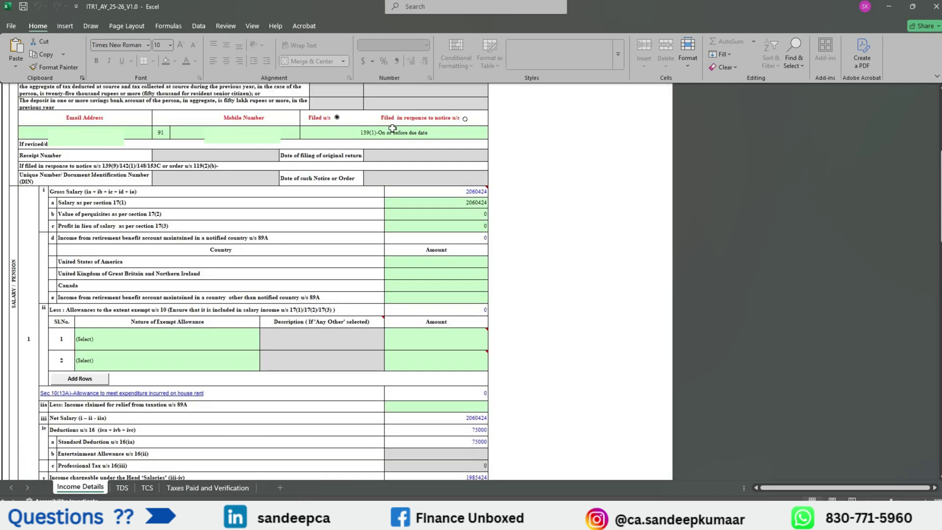
left_click(442, 138)
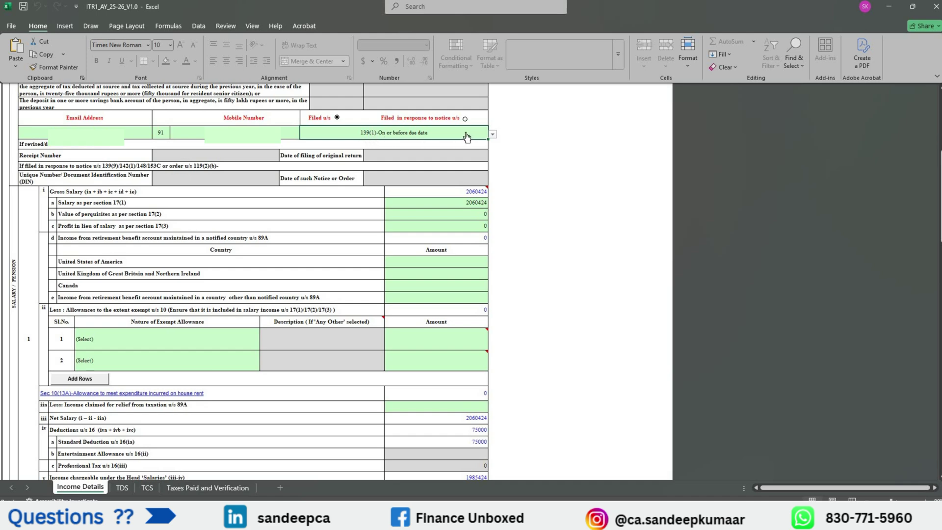
key("alt+Down")
key("Escape")
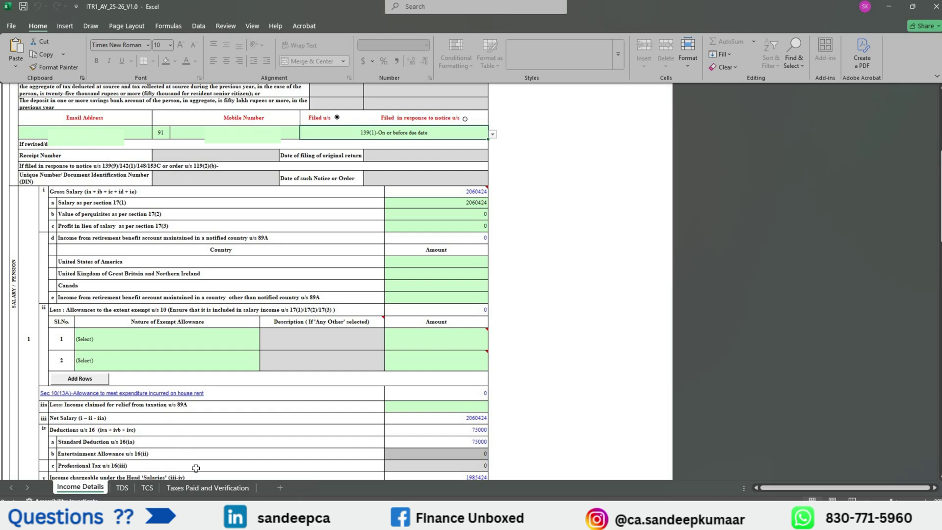
- Switch to the browser, examine the gross salary and section 10 exemptions in the Form 16 PDF, and return to Excel
key("alt+Tab")
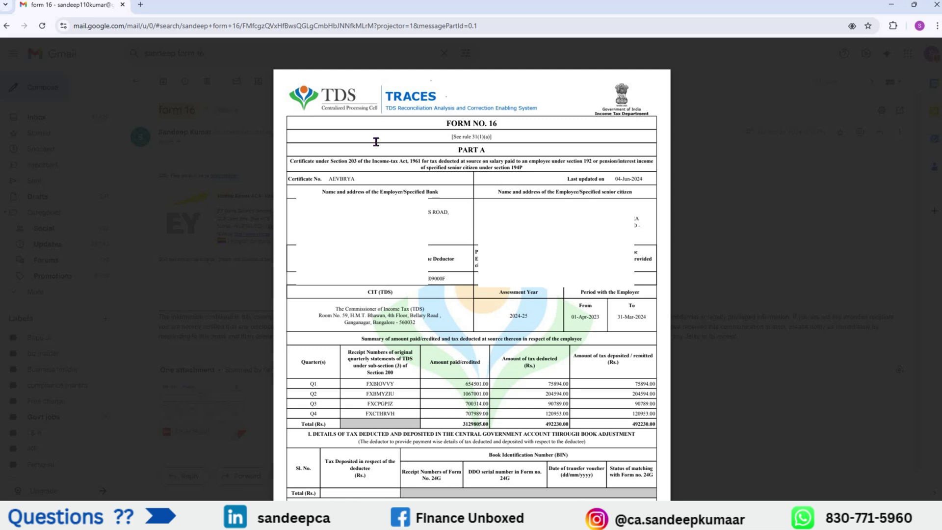
scroll(375, 142, "down", 10)
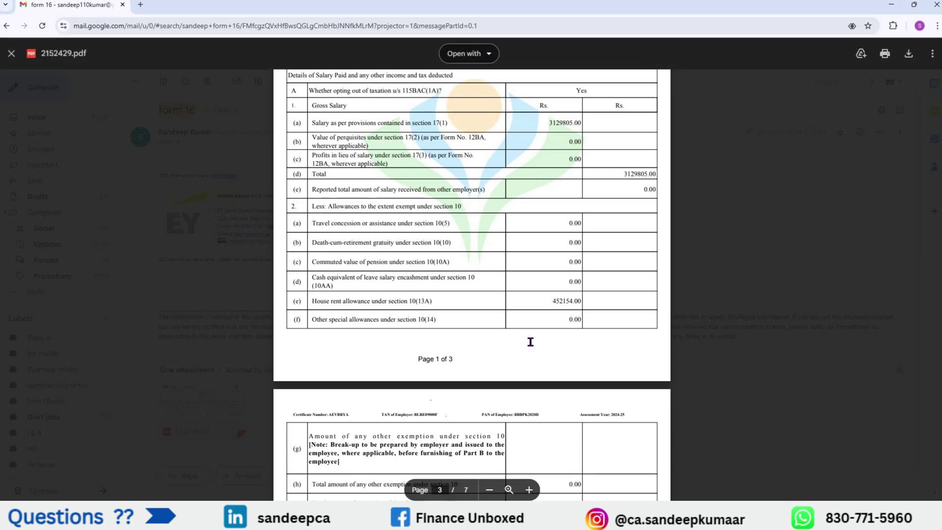
key("alt+Tab")
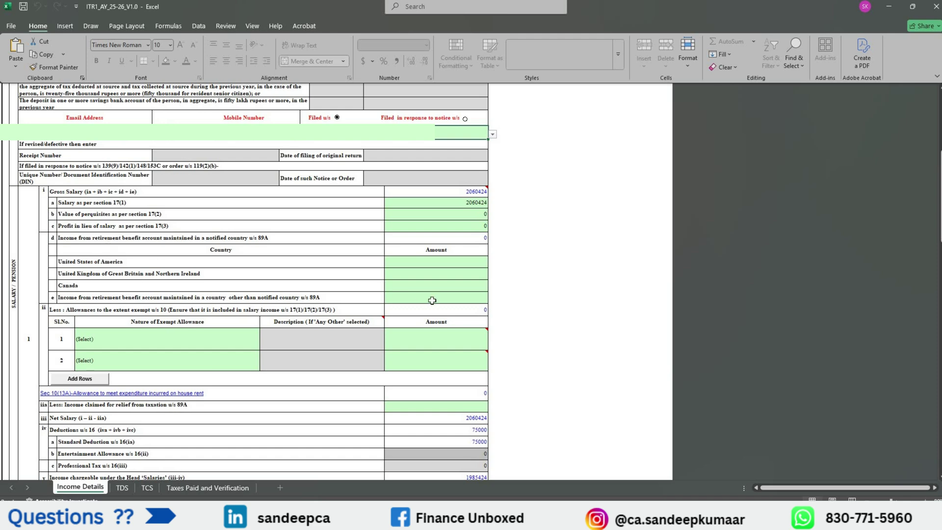
- Review the income chargeable under Salaries, the section 16 deductions and the income from other sources in the ITR-1 form
scroll(323, 249, "down", 5)
scroll(323, 249, "down", 1)
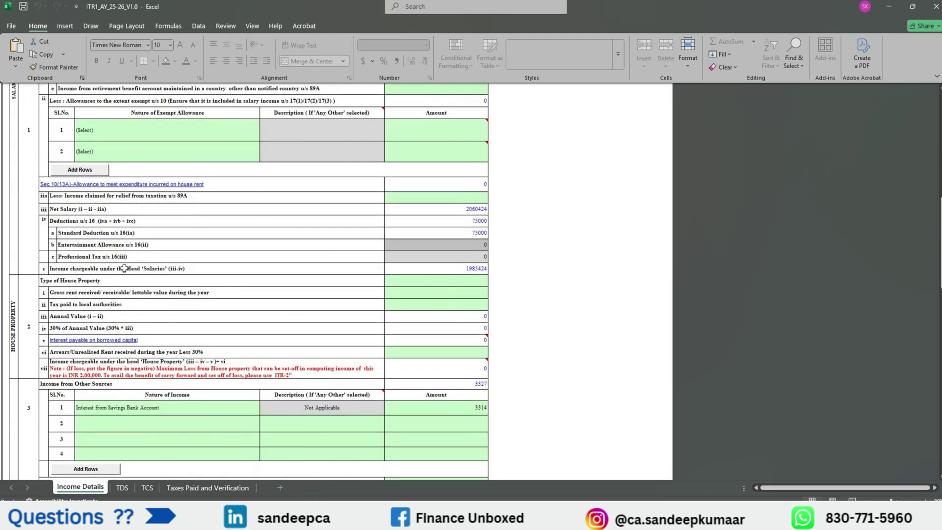
left_click(197, 268)
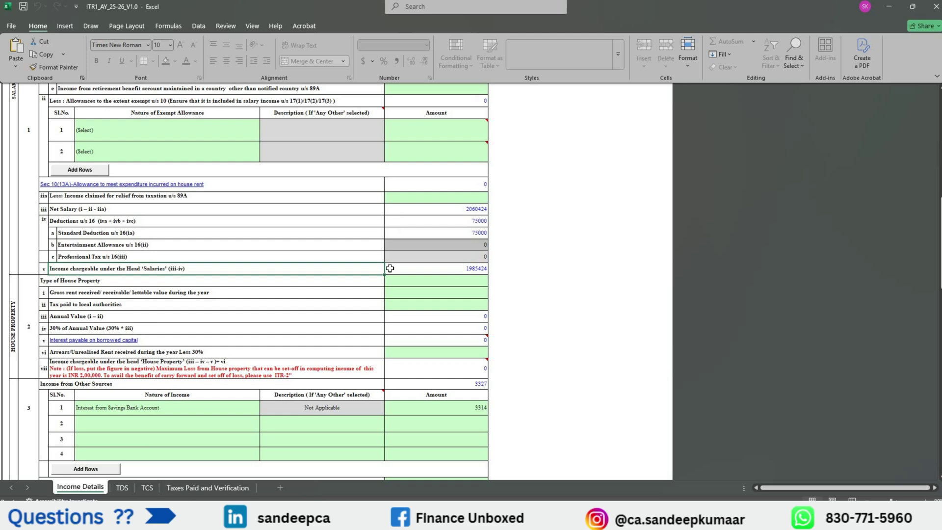
left_click(472, 270)
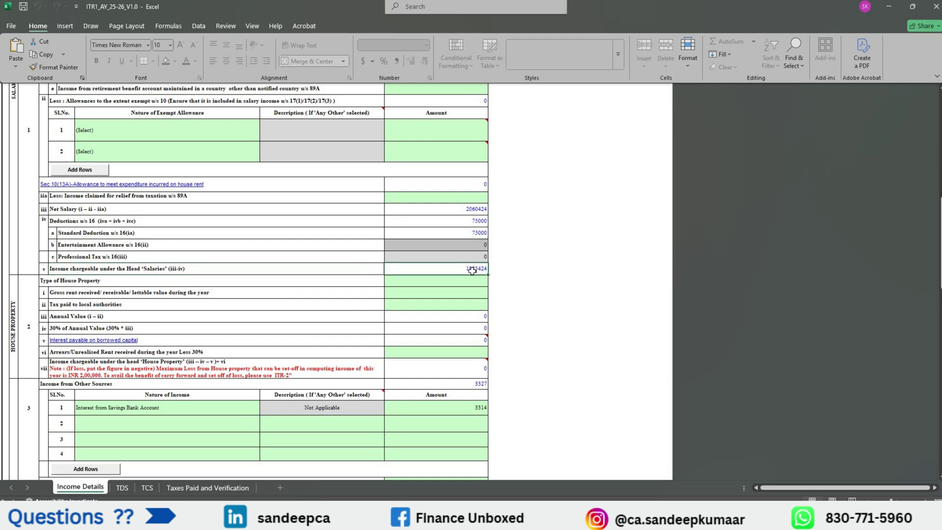
left_click(461, 222)
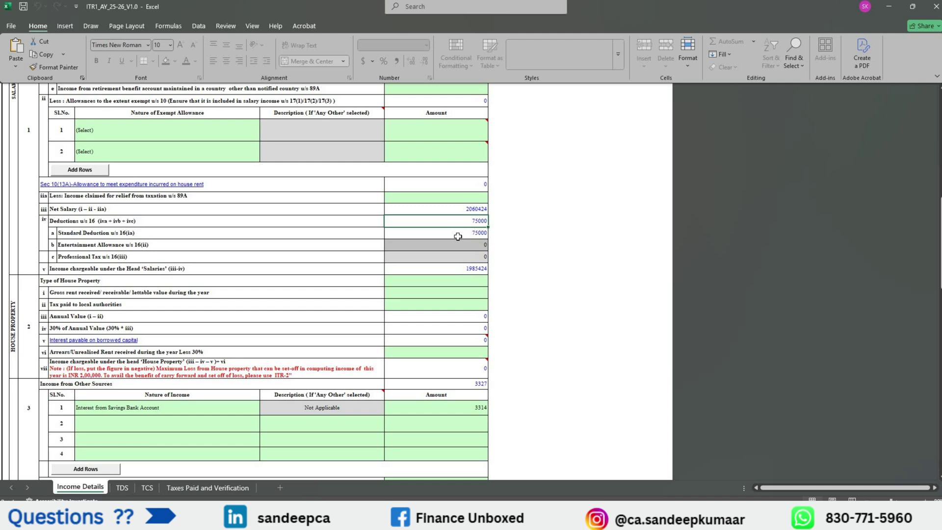
left_click(458, 237)
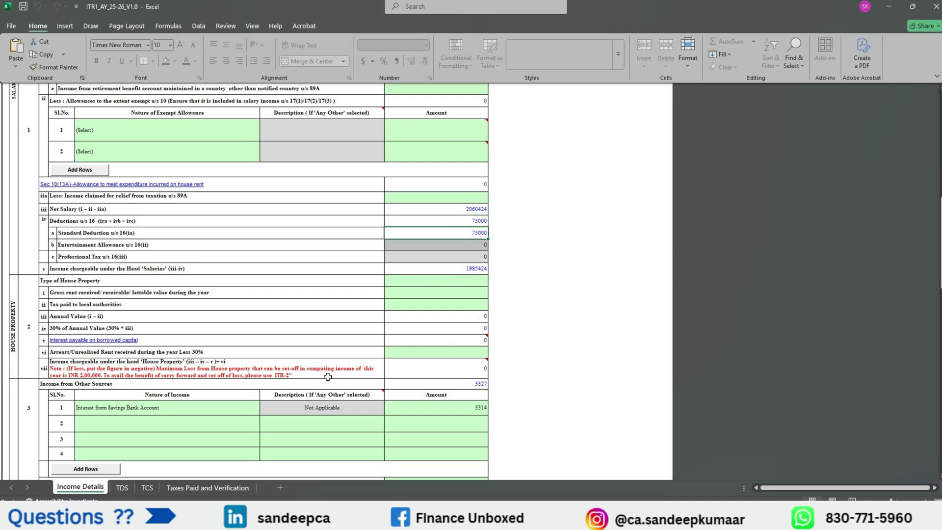
left_click(460, 383)
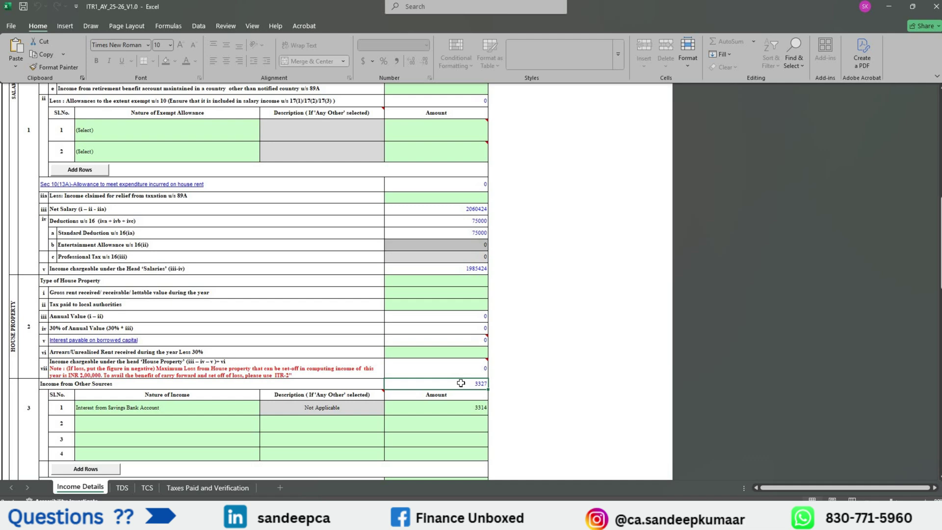
- Switch to the e-Filing portal in the browser, proceed to the AIS Compliance Portal and examine the Taxpayer Information Summary for F.Y. 2024-25
key("alt+Tab")
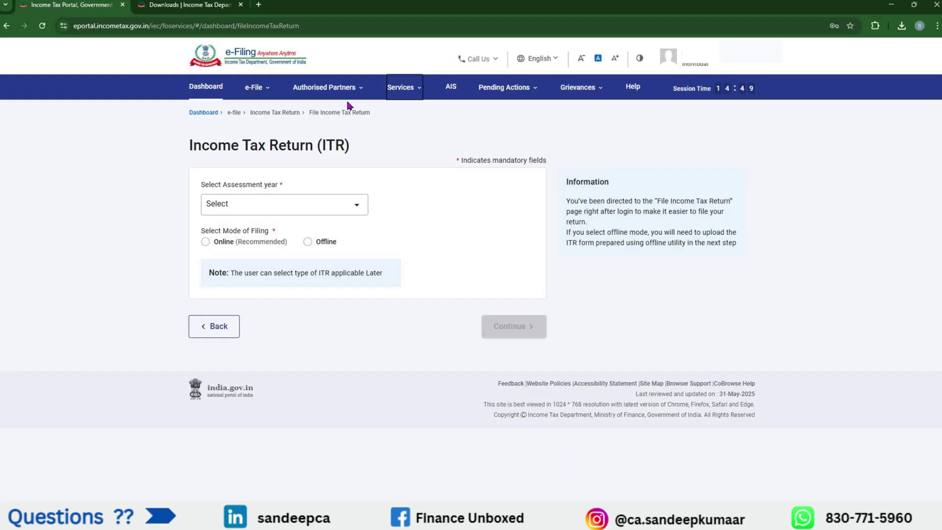
left_click(253, 87)
left_click(400, 87)
key("Return")
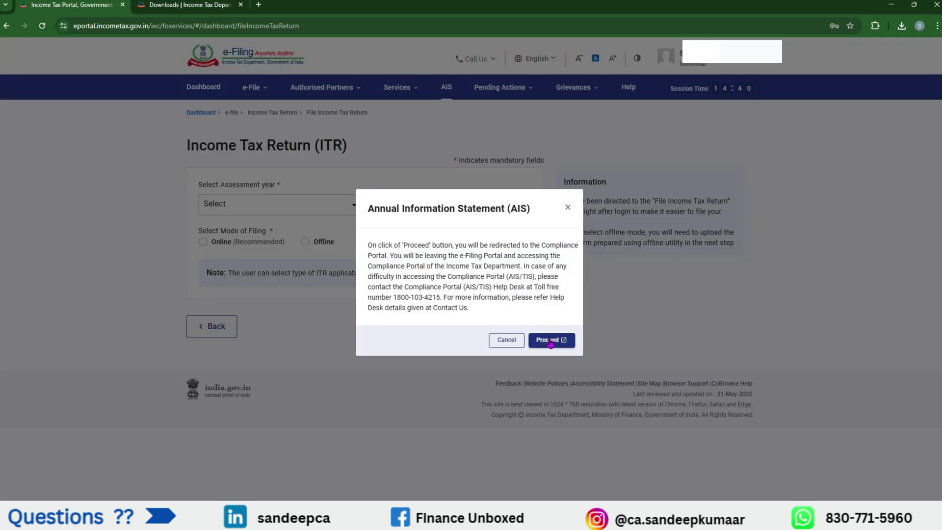
left_click(552, 340)
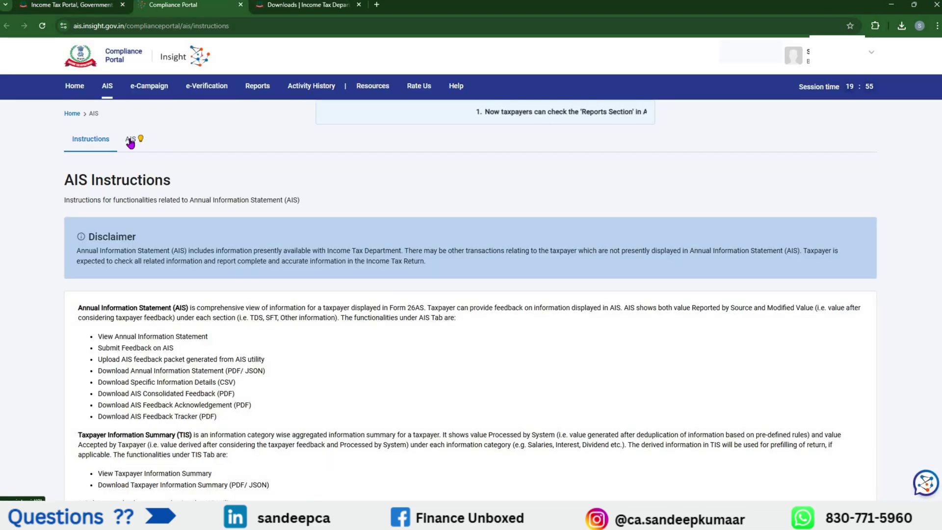
left_click(130, 140)
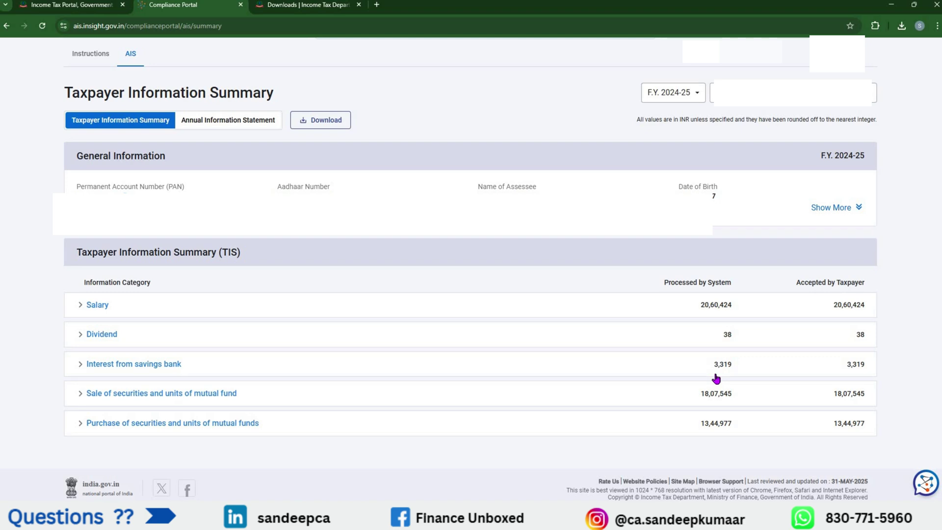
- Return to the ITR-1 workbook in Excel and examine the dividend breakup, gross total income and Part C deductions
key("alt+Tab")
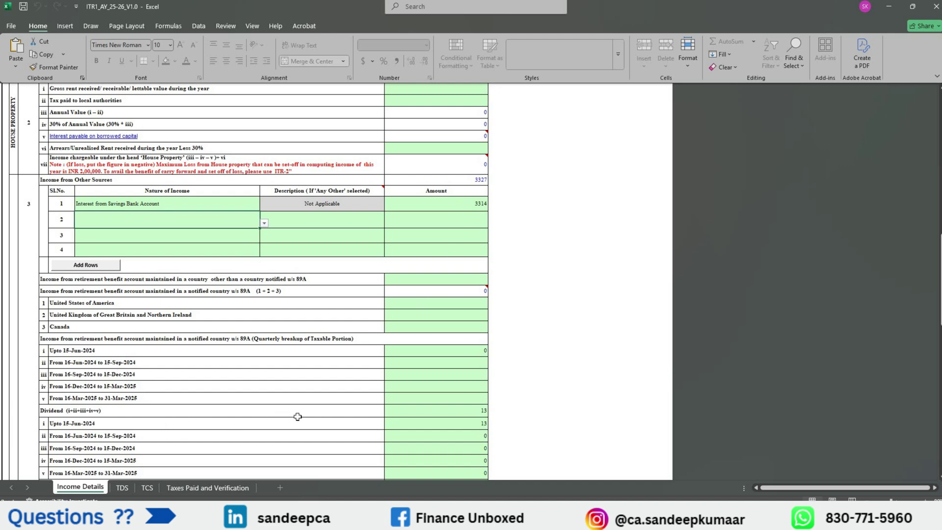
left_click_drag(298, 417, 435, 429)
scroll(437, 429, "down", 1)
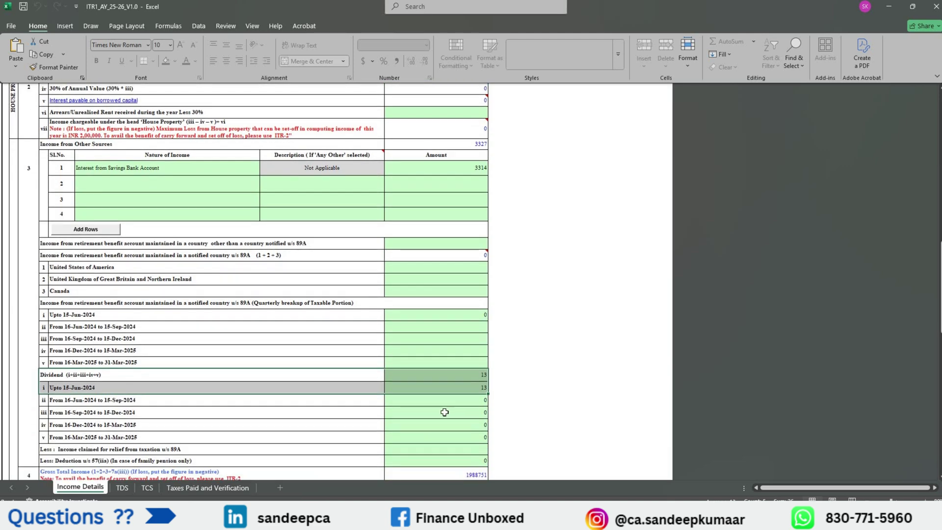
scroll(445, 412, "down", 1)
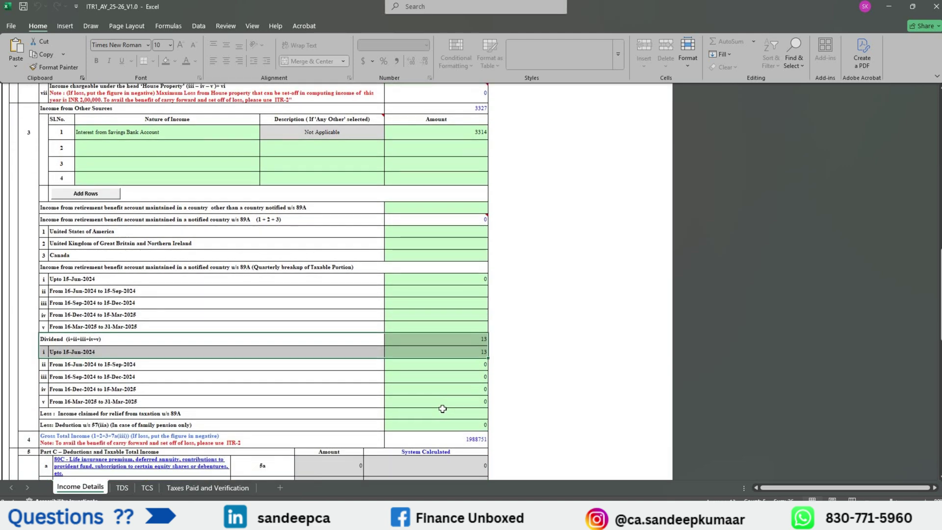
scroll(443, 409, "down", 15)
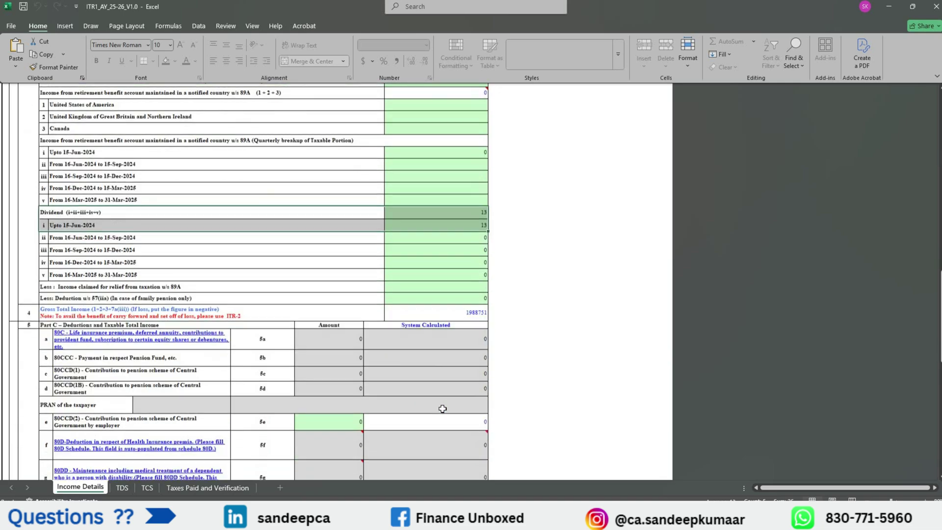
- Review the Chapter VI-A deductions, total deductions, total income and tax payable rows on the Income Details sheet
scroll(432, 245, "down", 3)
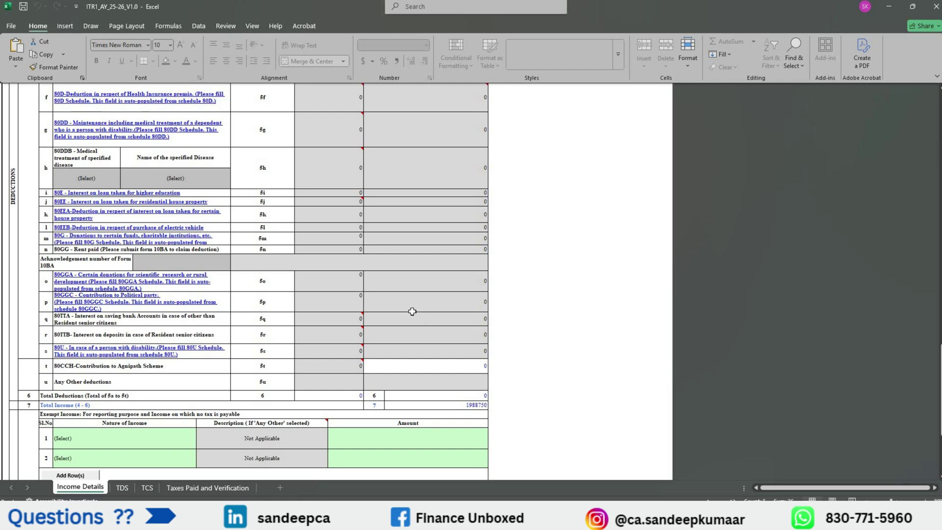
scroll(417, 245, "down", 3)
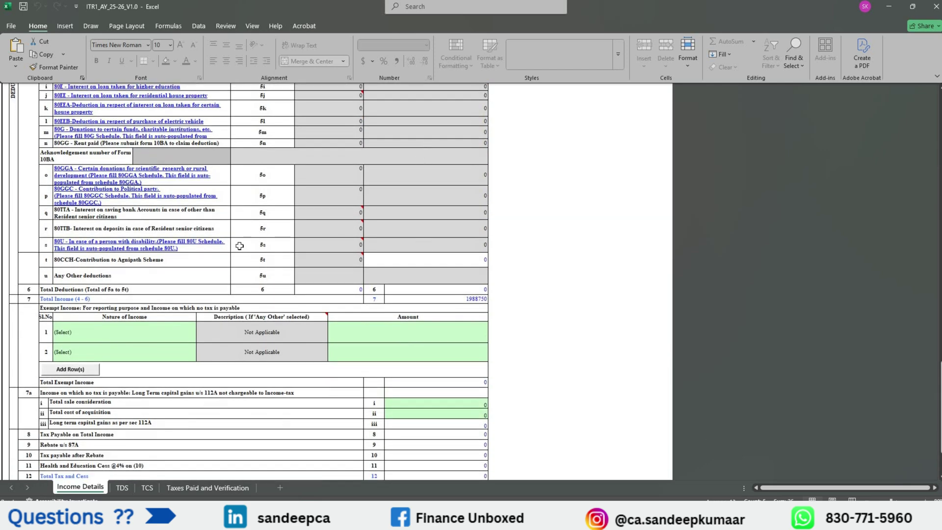
scroll(172, 221, "up", 3)
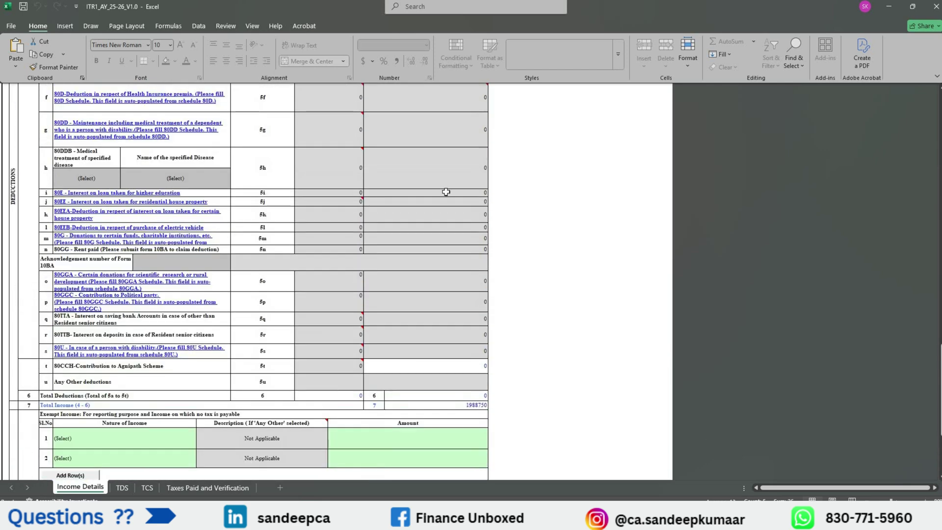
scroll(414, 301, "down", 6)
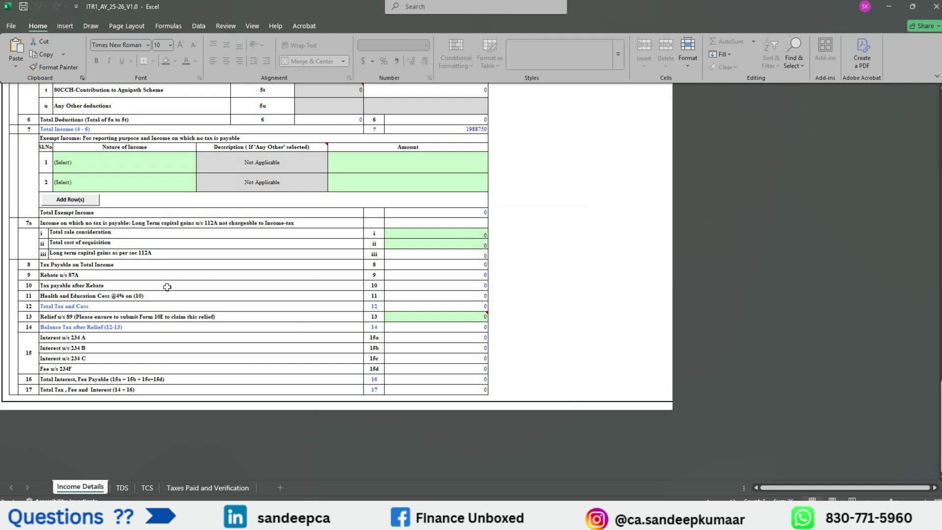
scroll(63, 201, "up", 2)
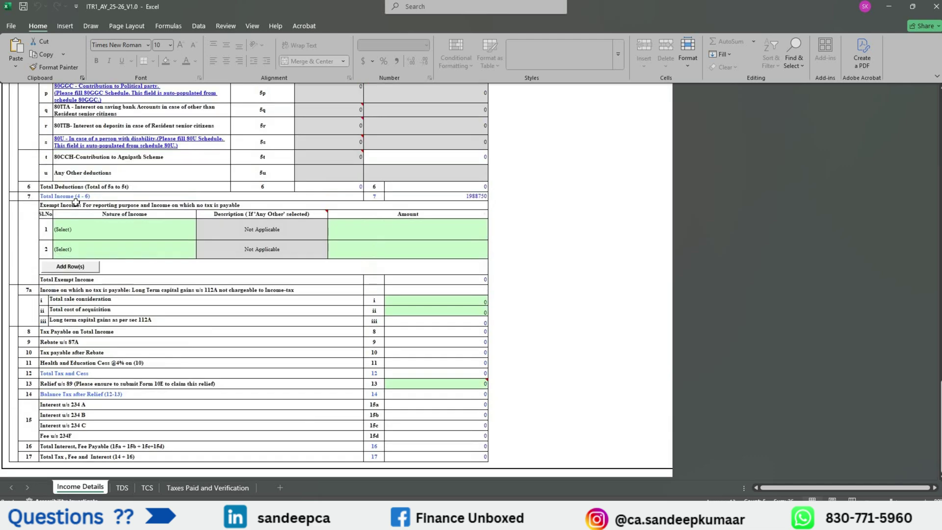
left_click(462, 196)
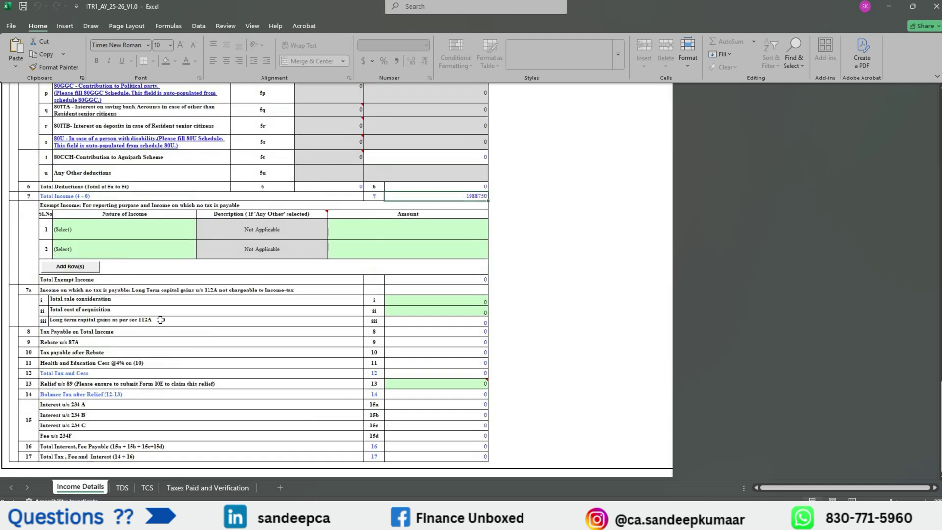
- Examine the section 112A long-term capital gains rows for sale consideration, cost of acquisition and resulting gain on the Income Details sheet
left_click_drag(154, 289, 175, 319)
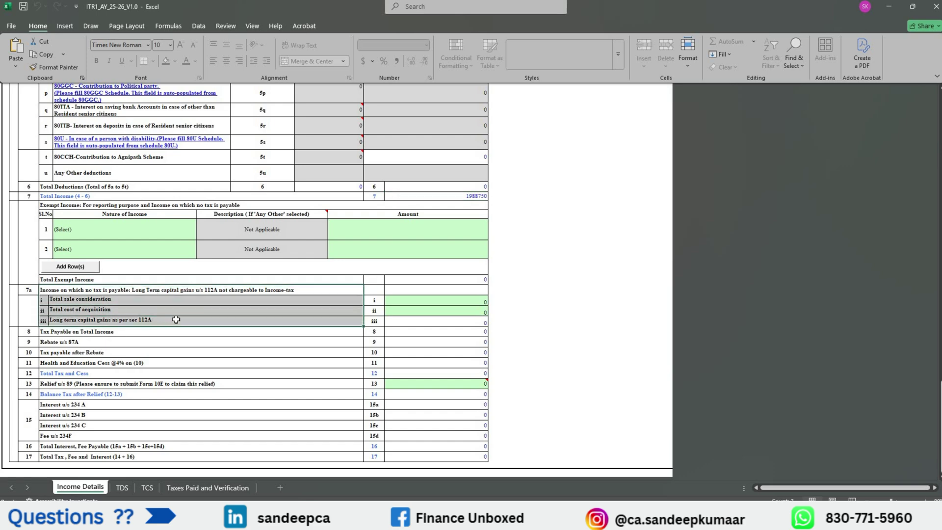
left_click(261, 310)
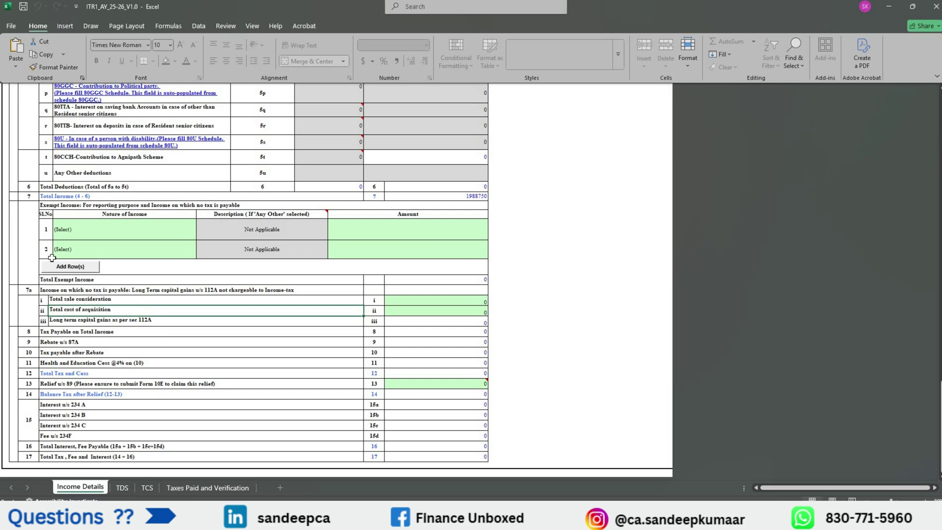
scroll(52, 258, "down", 1)
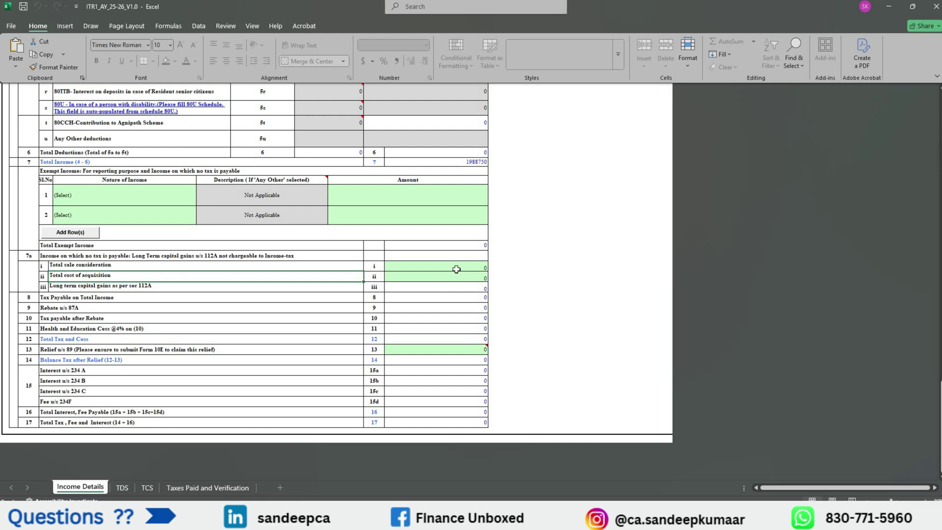
left_click(131, 265)
left_click(131, 278)
left_click(444, 289)
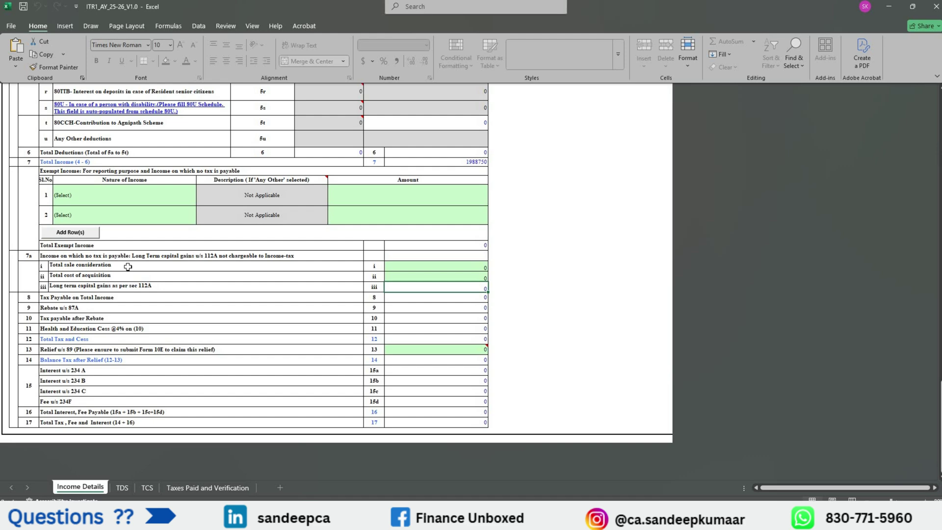
left_click_drag(128, 266, 442, 285)
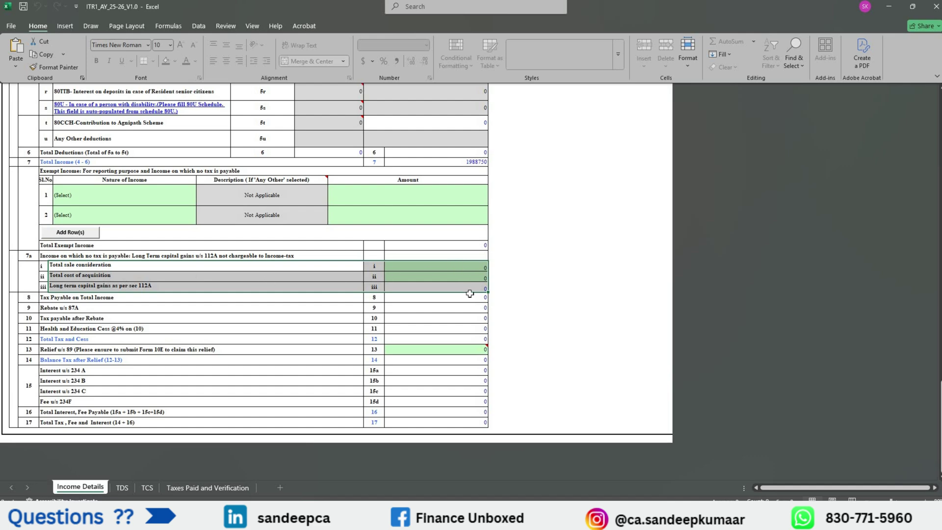
left_click(434, 276)
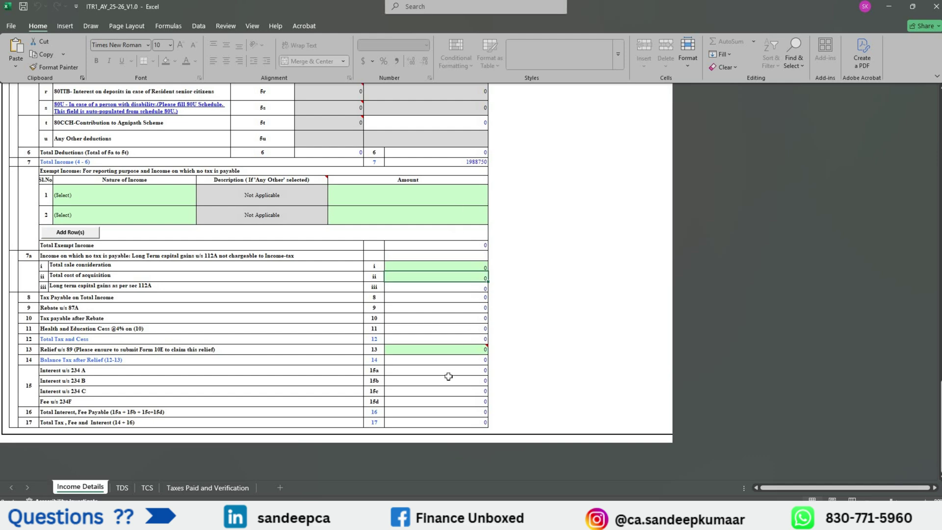
- Review the salary TDS details and the entry columns for tax collected at source on the TDS and TCS sheets
left_click(124, 488)
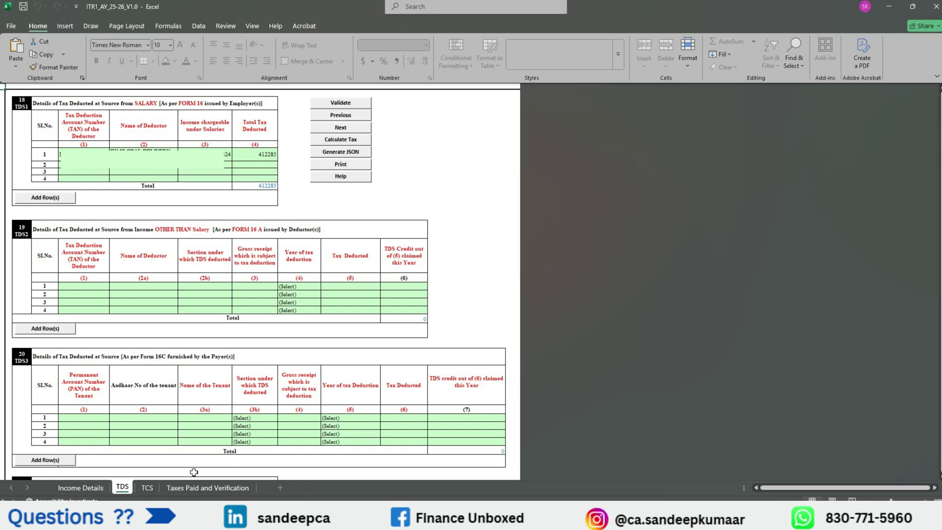
left_click(149, 489)
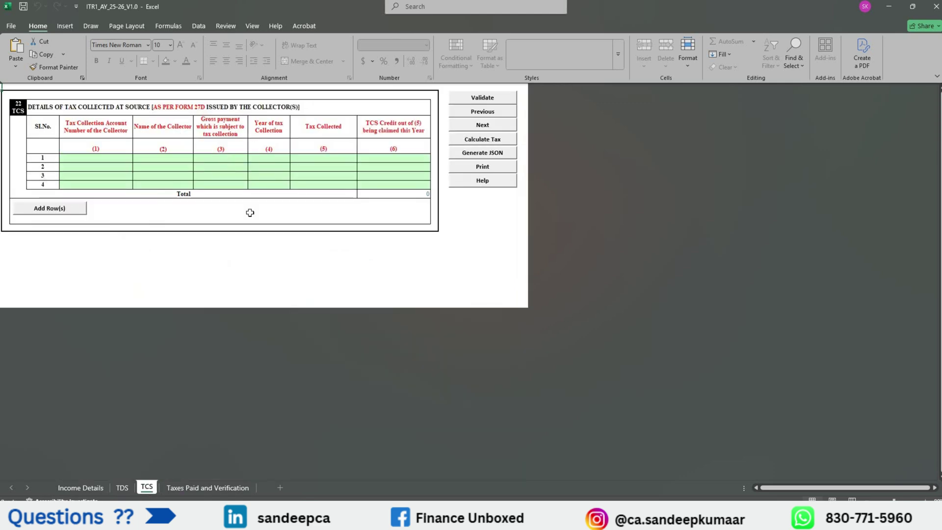
left_click(98, 159)
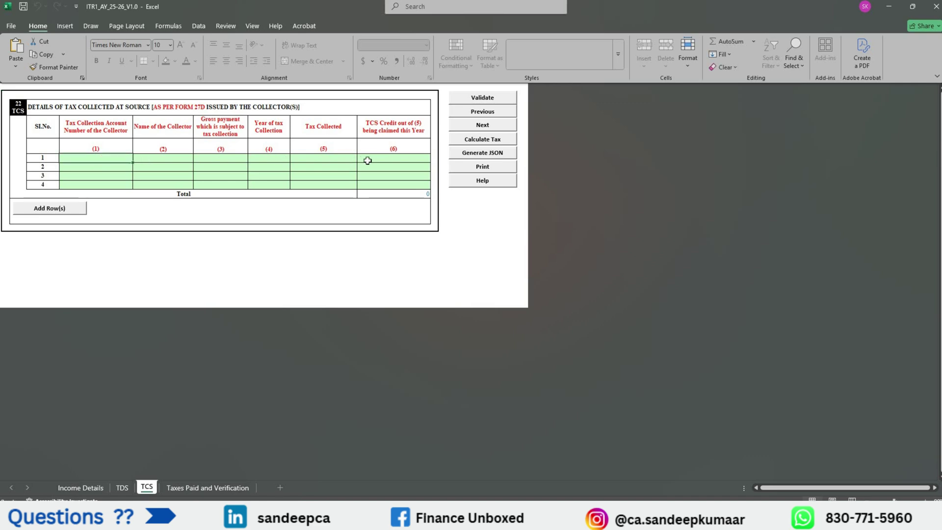
left_click(368, 159)
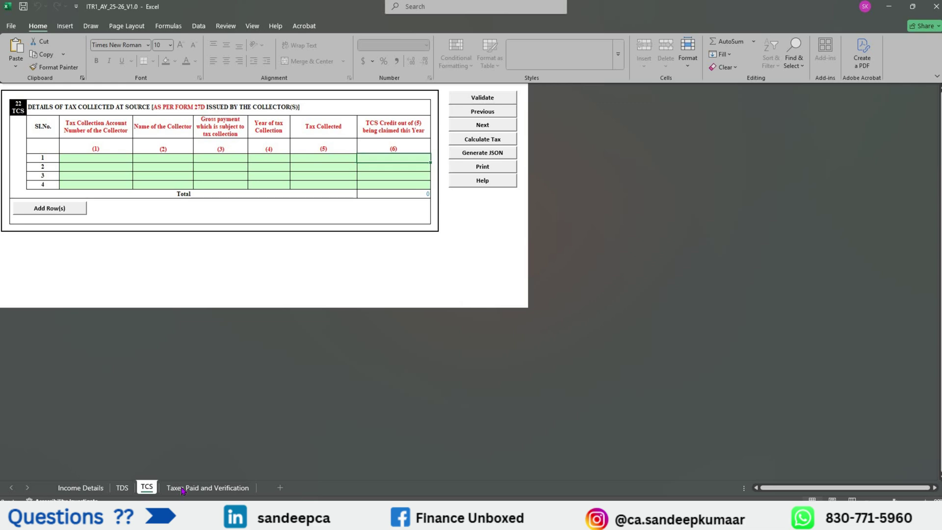
- Enter Delhi as the place in the verification section of the Taxes Paid and Verification sheet and validate the sheet
left_click(216, 488)
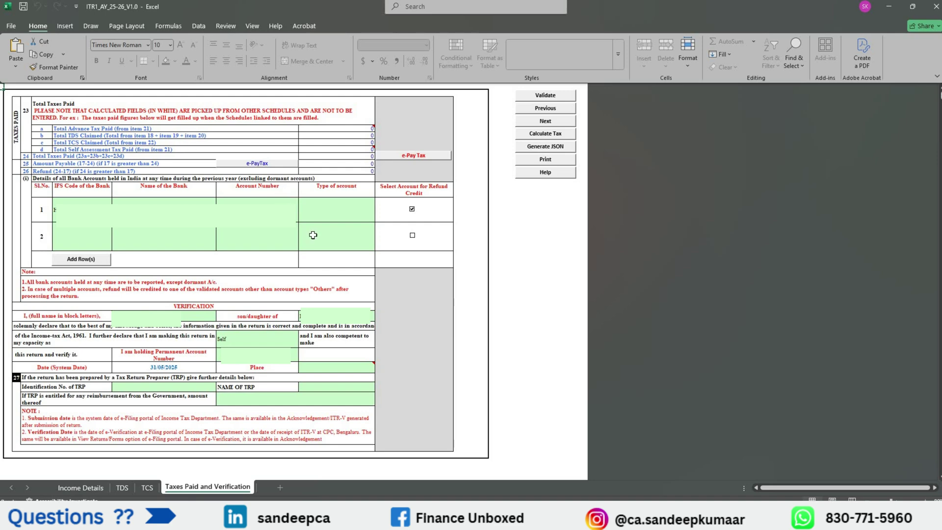
double_click(342, 368)
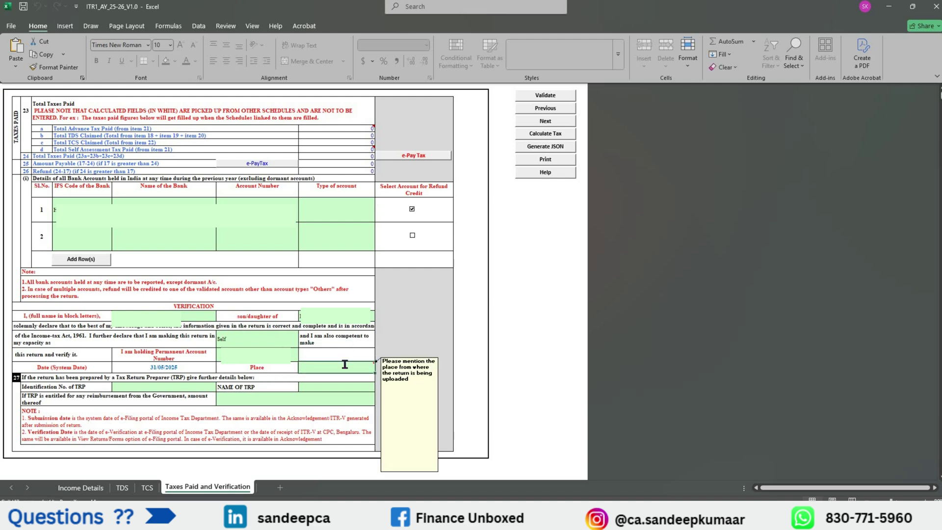
type("Delhi")
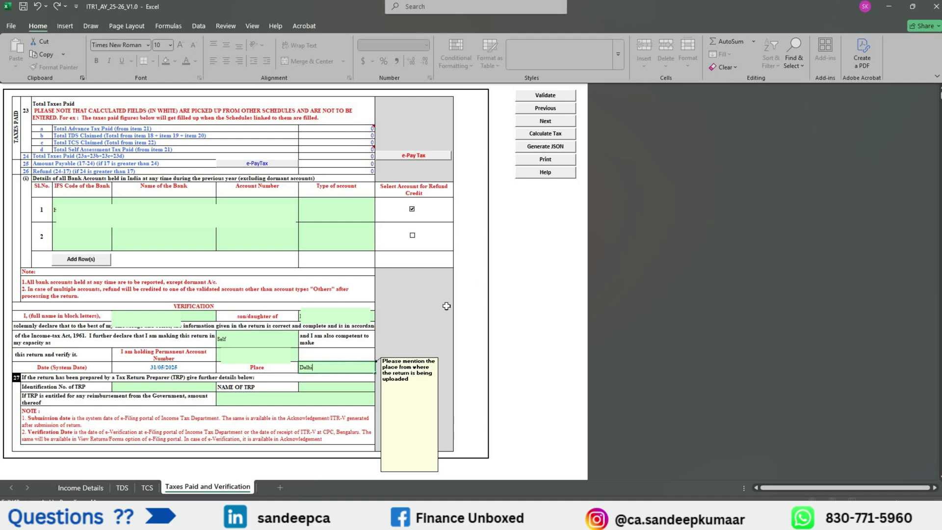
left_click(544, 96)
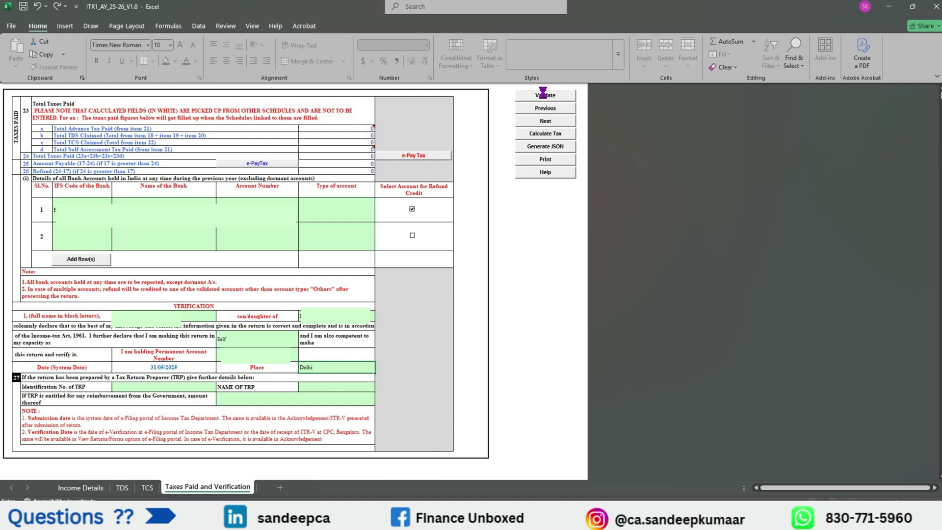
left_click(543, 289)
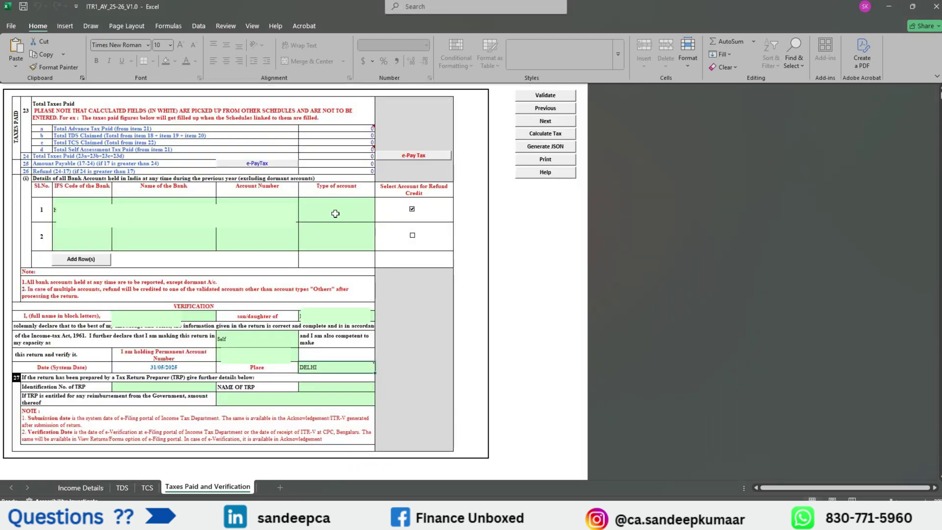
- Set the type of account for the first bank account to Savings Account
left_click(375, 221)
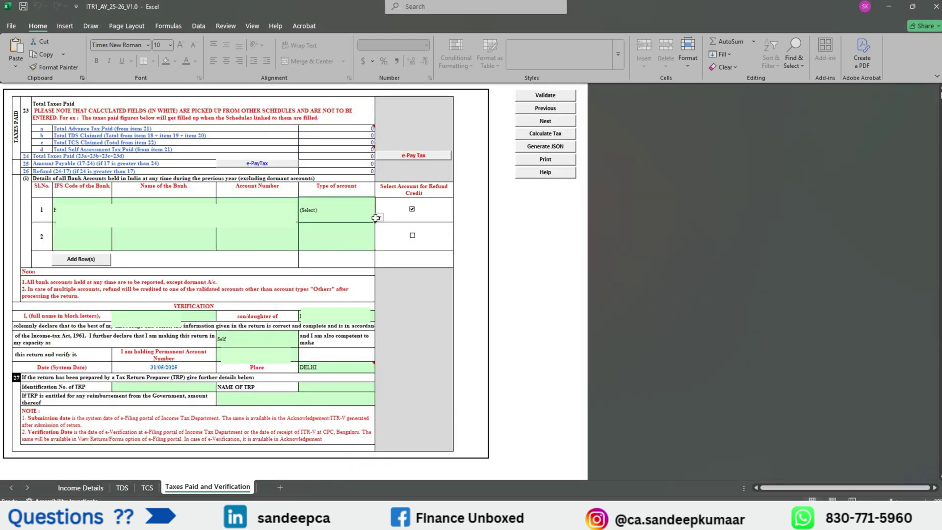
left_click(379, 216)
left_click(381, 224)
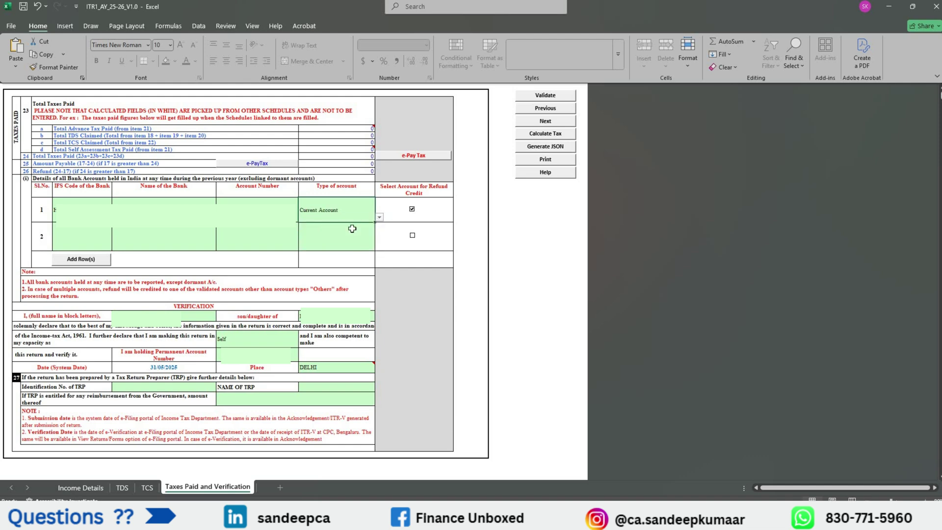
left_click(379, 217)
left_click(353, 228)
- Validate the Taxes Paid and Verification sheet again and calculate the tax for the return
left_click(549, 96)
left_click(506, 287)
left_click(545, 134)
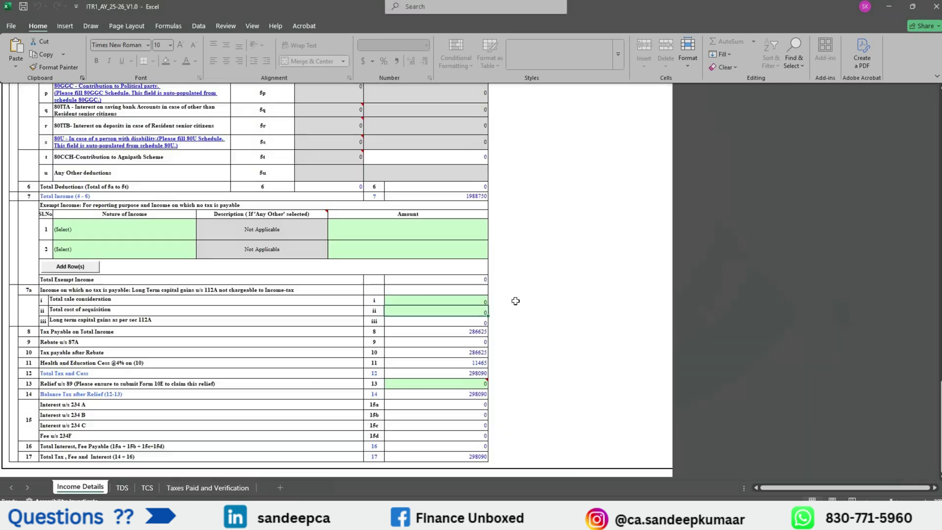
- Check the salary TDS details, then examine the total taxes paid, amount payable and refund on the Taxes Paid and Verification sheet
left_click(120, 488)
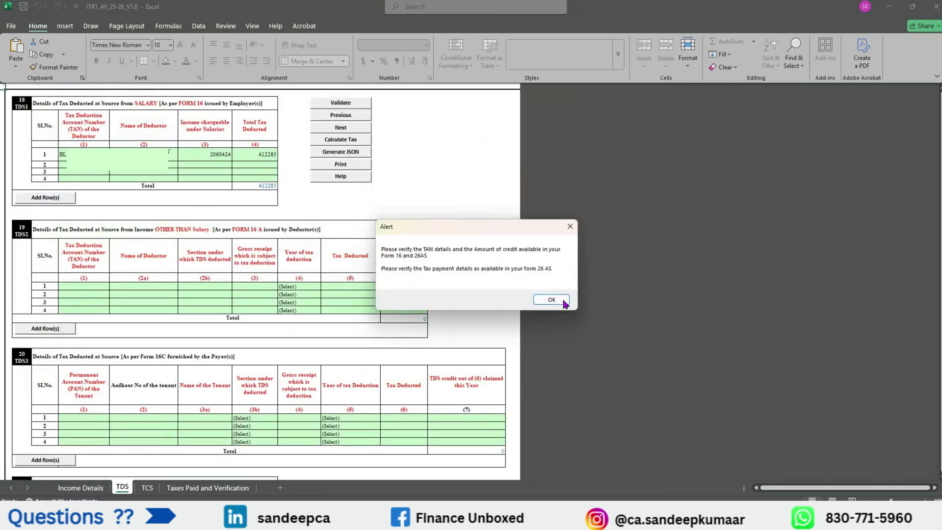
left_click(539, 297)
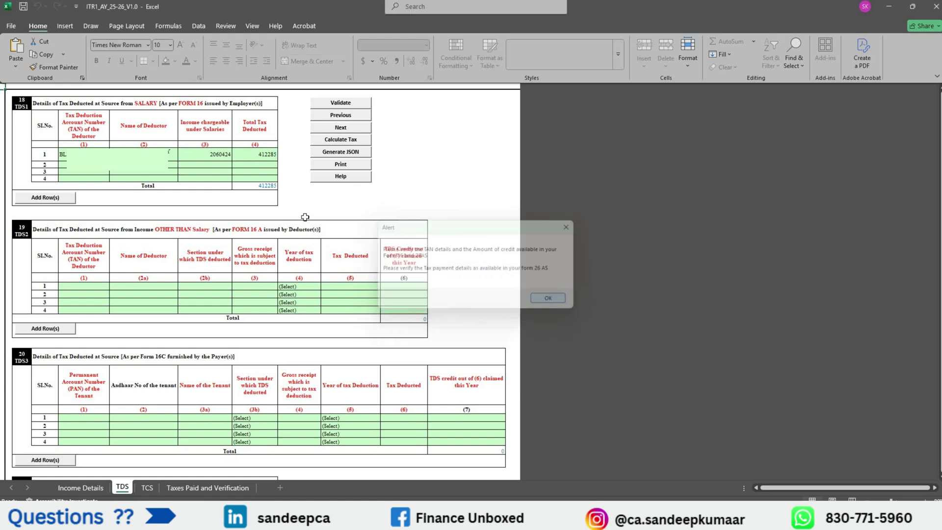
left_click(183, 488)
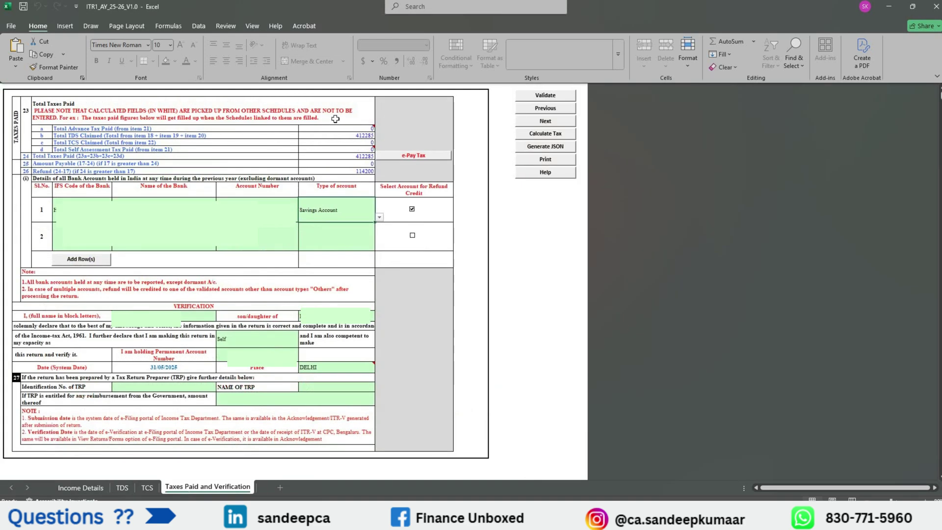
left_click(364, 170)
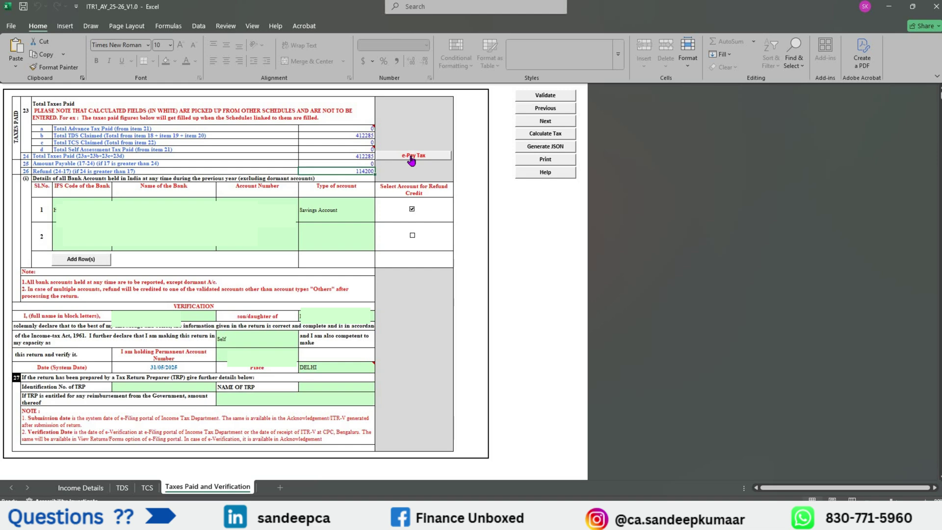
- Switch to YouTube in the browser and skim the full income tax course for salaried employees at several points up to the FAQ on ITRs
key("alt+Tab")
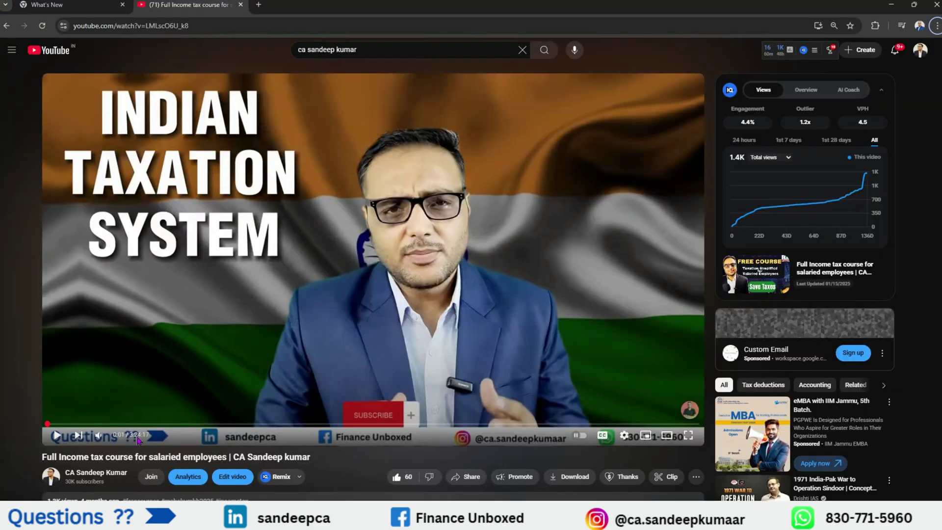
left_click(351, 273)
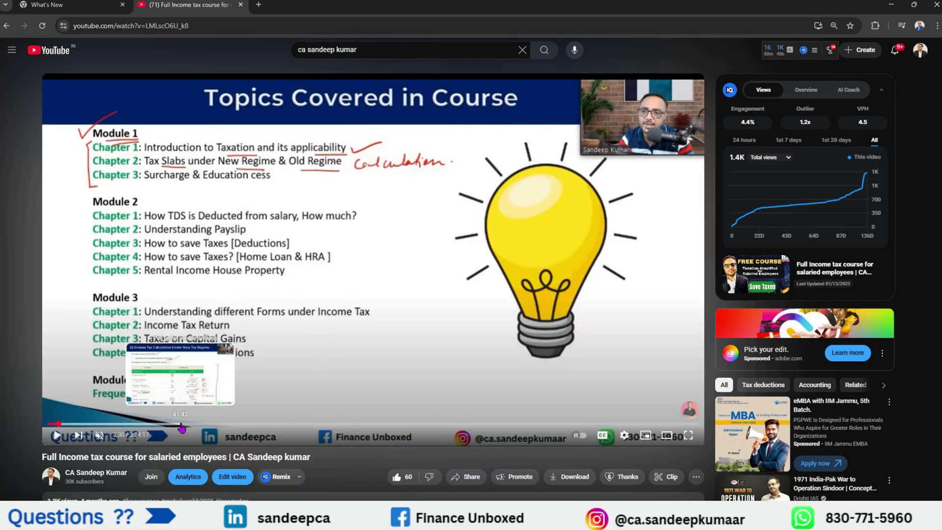
left_click(181, 425)
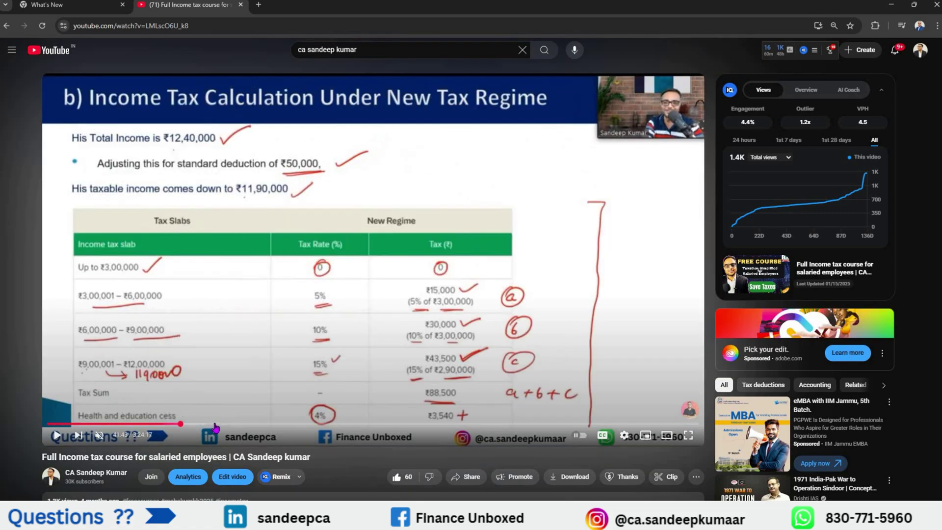
left_click(288, 425)
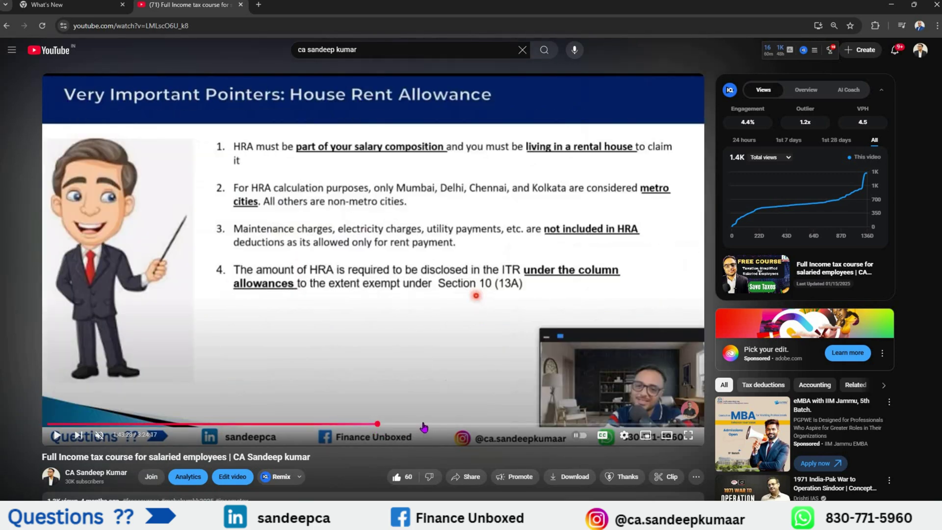
left_click(423, 424)
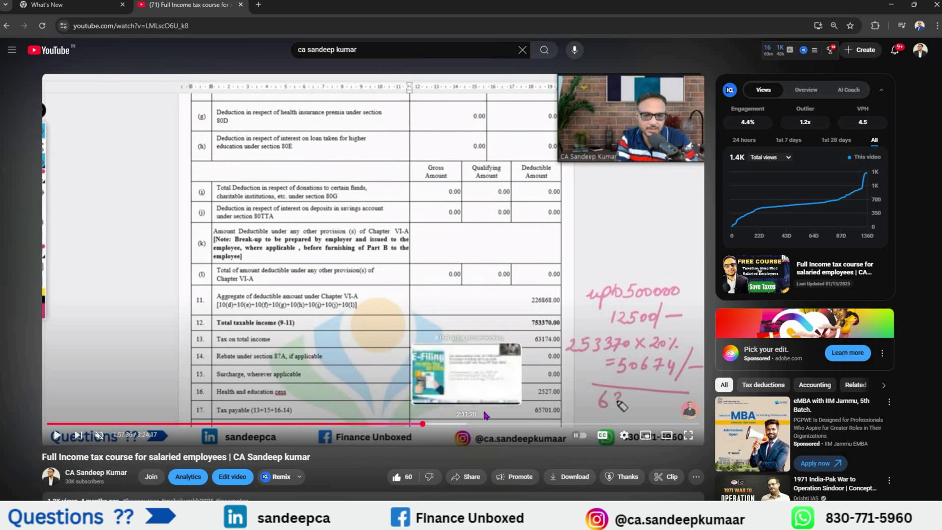
left_click(465, 424)
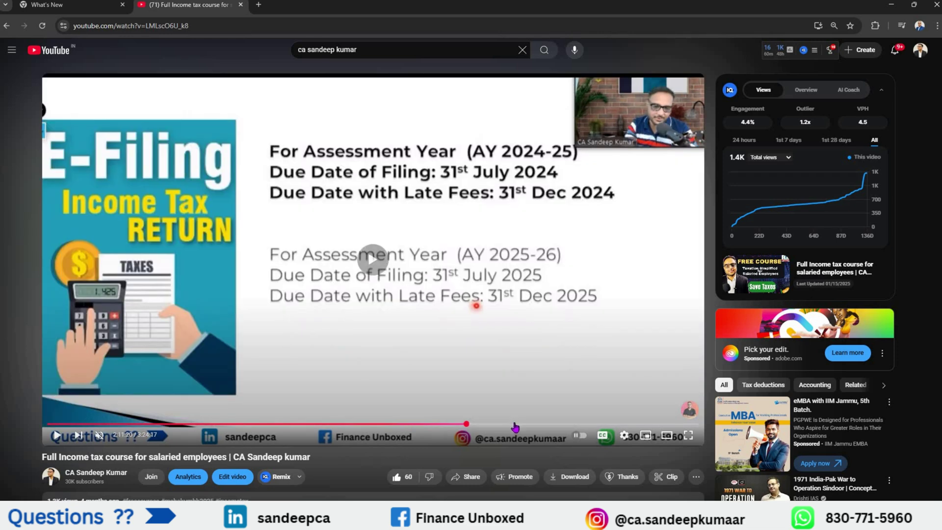
left_click(514, 424)
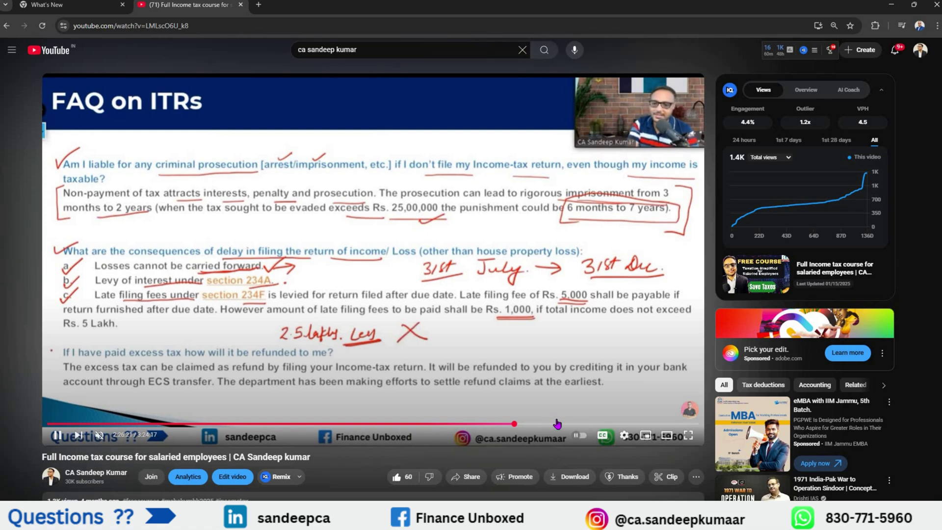
- Skim the remaining part of the income tax course video, including the capital gains example and Capital Gains Account Scheme
left_click(552, 424)
left_click(605, 424)
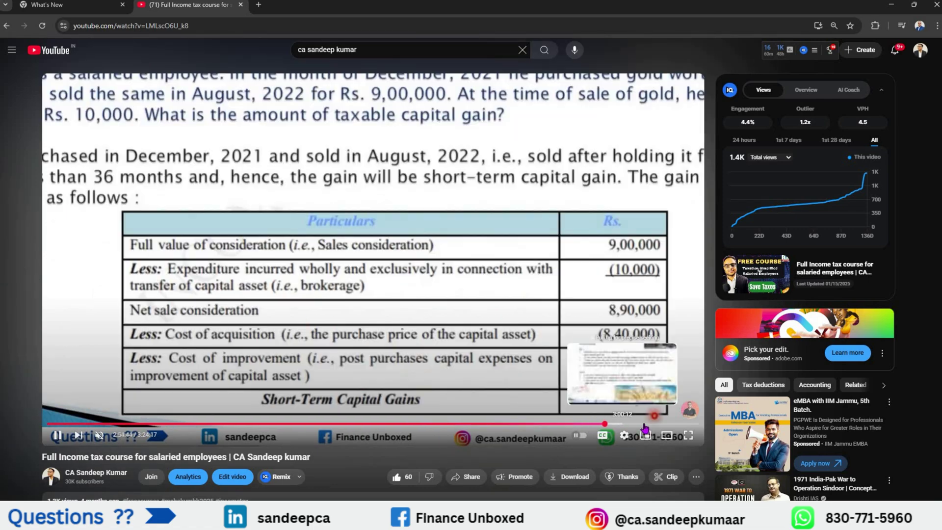
left_click(668, 424)
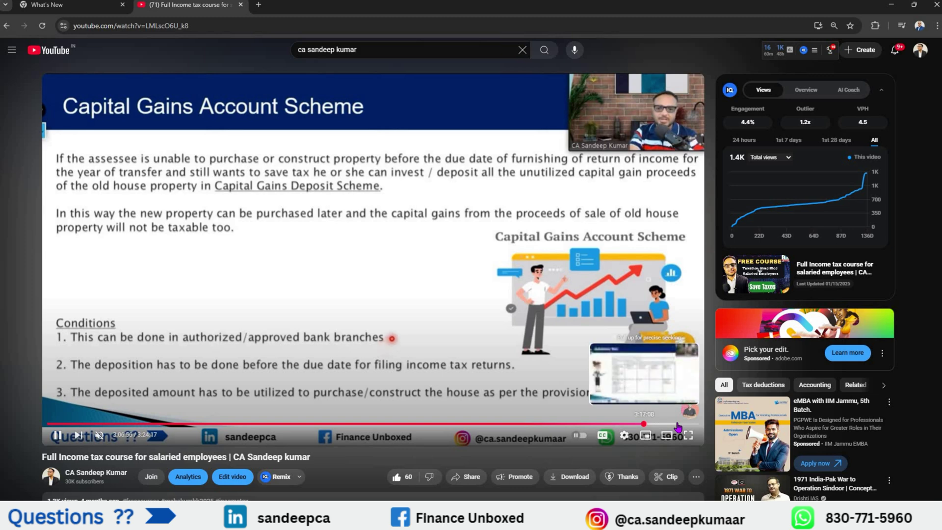
left_click(676, 424)
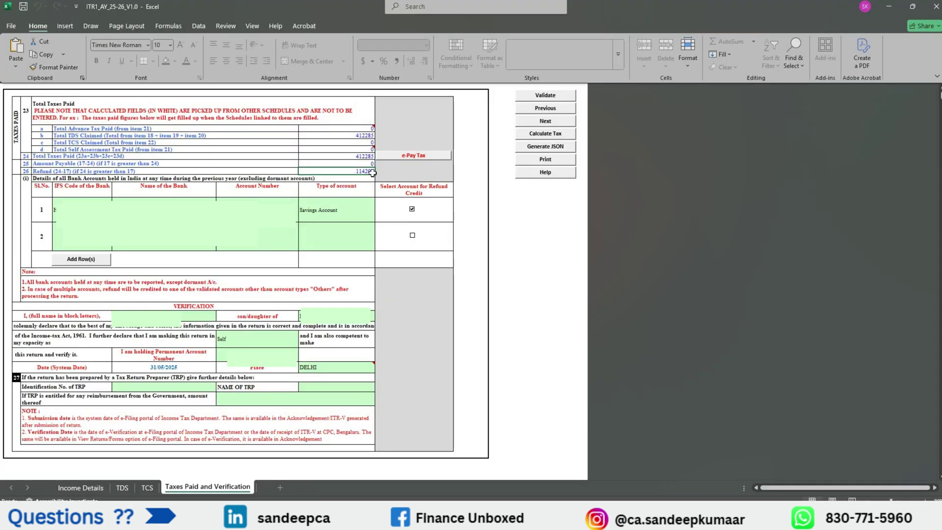
- Generate the return's JSON in the ITR-1 Excel utility, acknowledge the alerts and save the file from the summary sheet
left_click(543, 147)
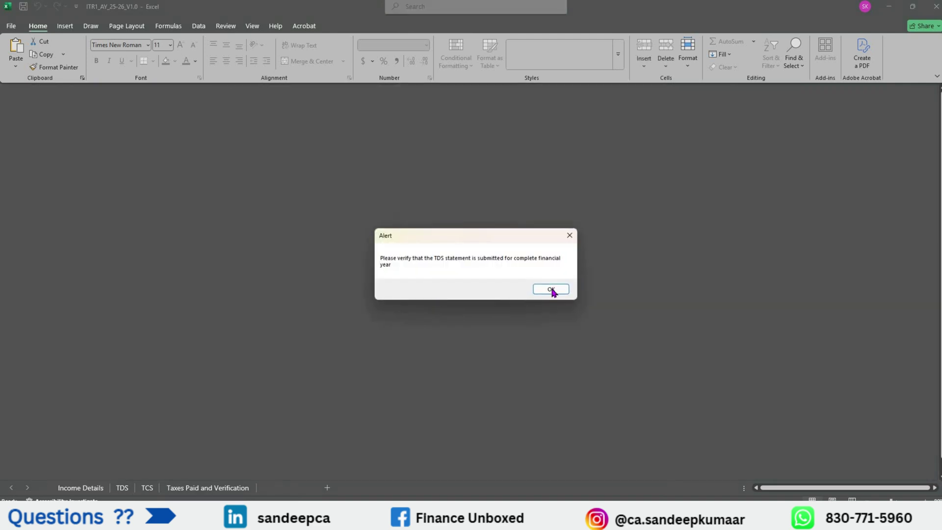
left_click(551, 289)
left_click(551, 288)
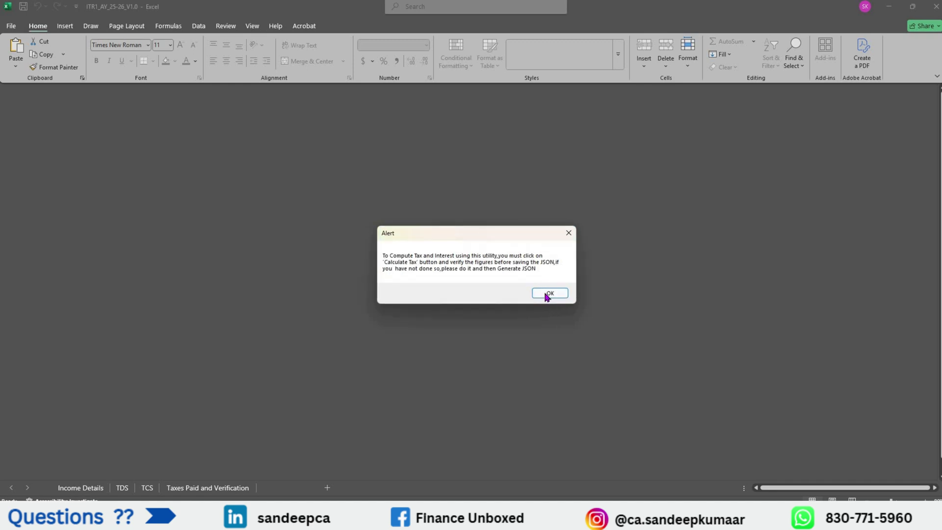
left_click(553, 295)
left_click(537, 287)
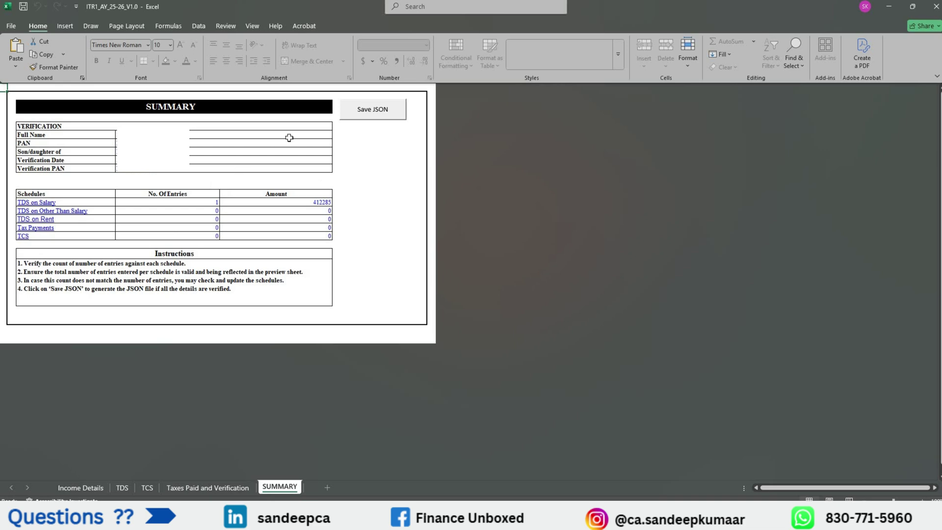
left_click(383, 114)
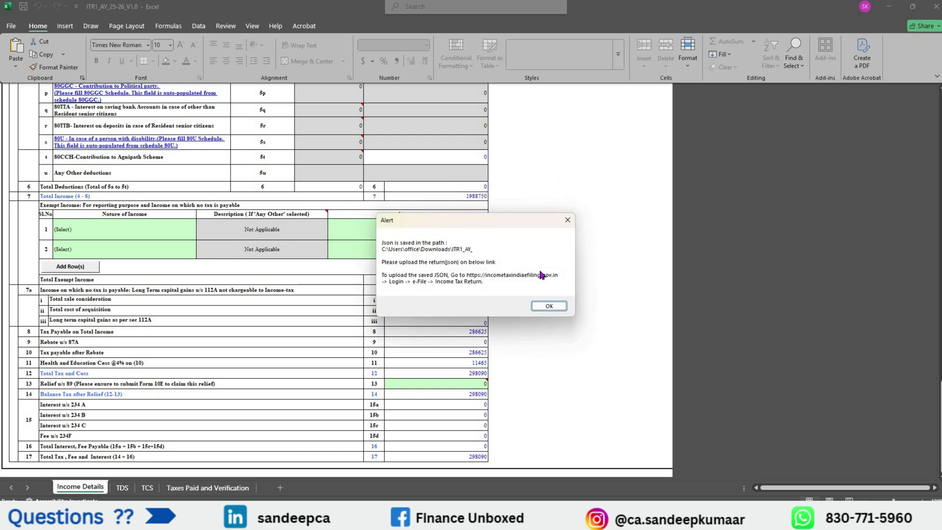
left_click(550, 306)
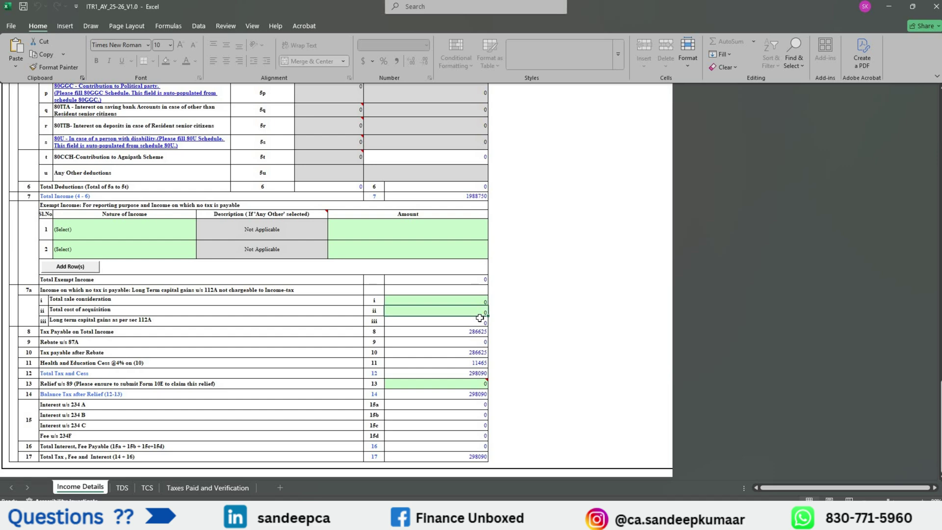
- Switch to File Explorer and open the ITR1_AY_25-26_V1.0 folder in Downloads to check the saved JSON file
key("alt+Tab")
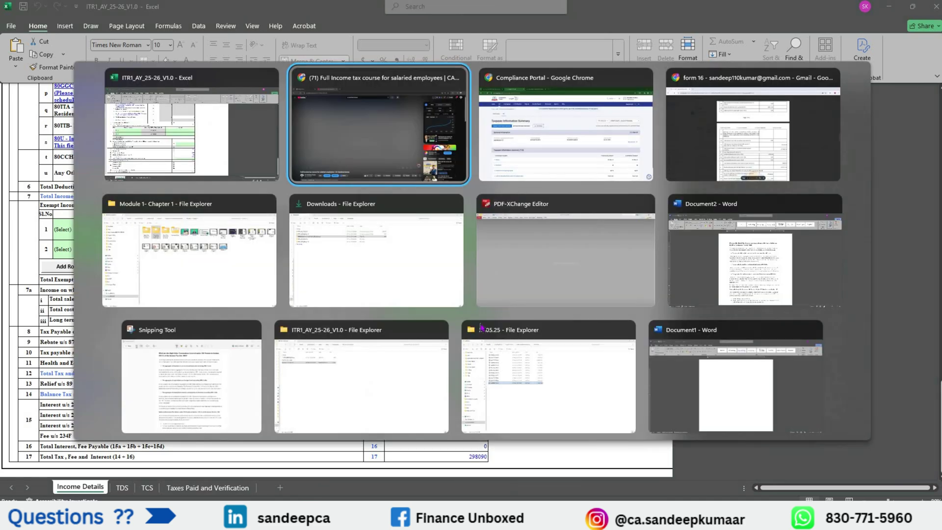
key("alt+Tab")
key("alt+Tab")
key("alt+Tab")
key("alt+Tab")
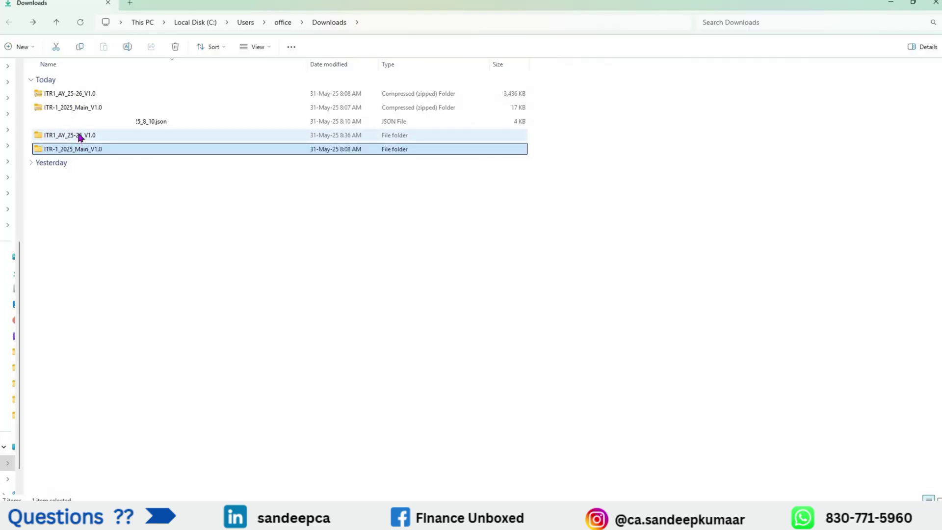
double_click(80, 138)
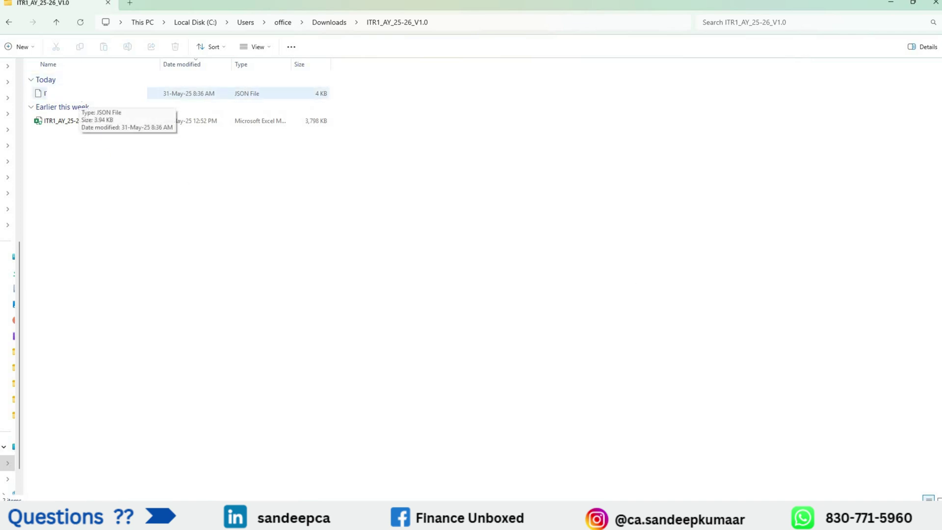
- Switch to the e-Filing portal and continue with assessment year 2025-26, filing type 139(1) - Original Return, audit No and ITR-1
key("alt+Tab")
left_click(713, 147)
left_click(260, 210)
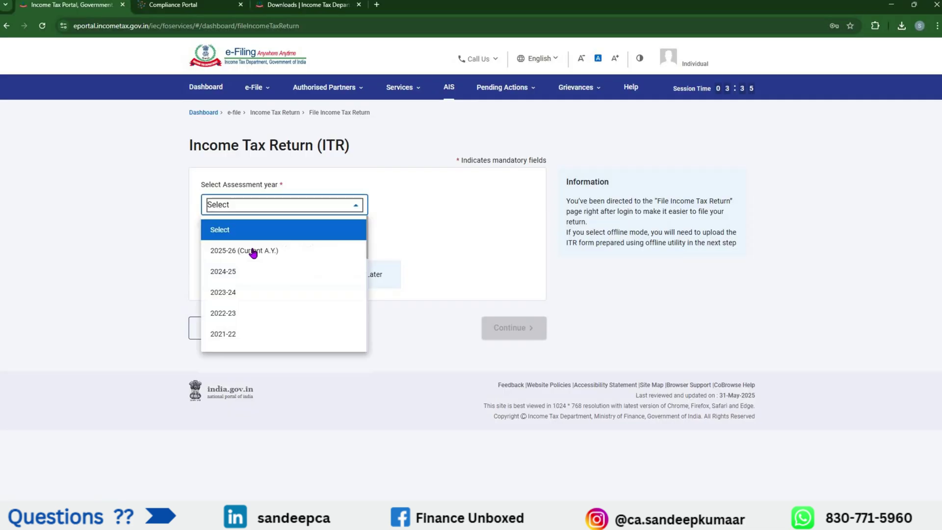
left_click(253, 250)
left_click(271, 257)
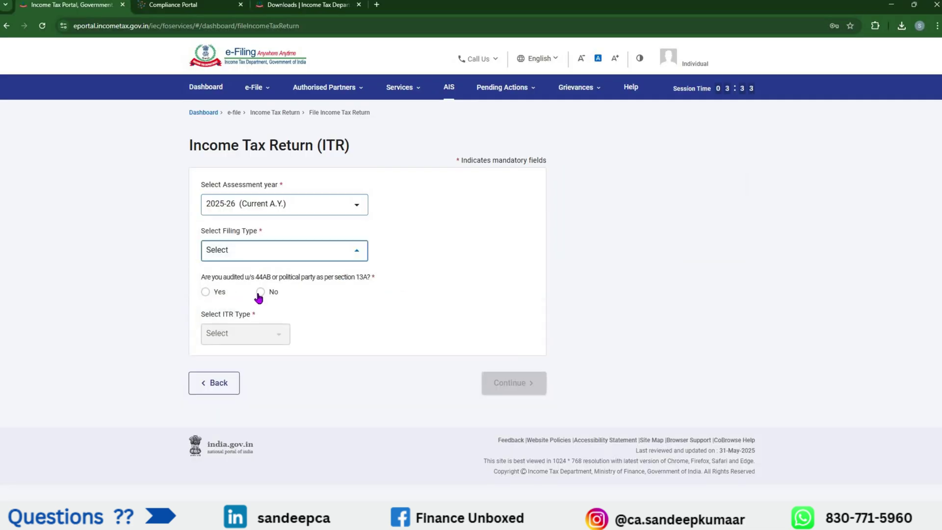
left_click(249, 295)
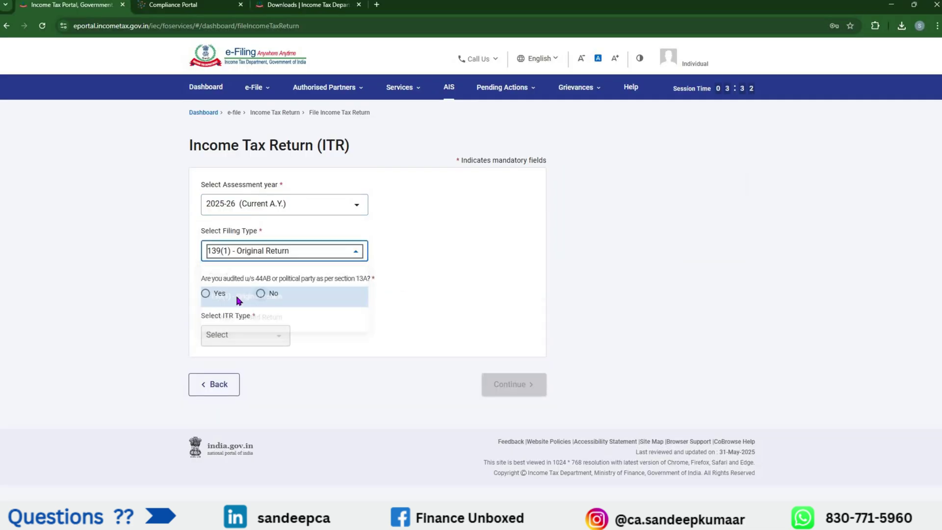
left_click(260, 294)
left_click(250, 335)
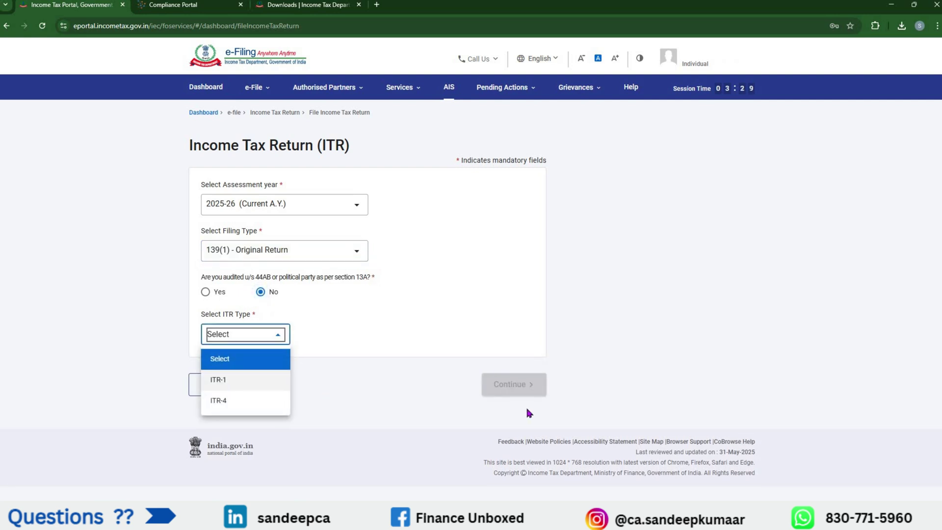
key("Return")
left_click(507, 390)
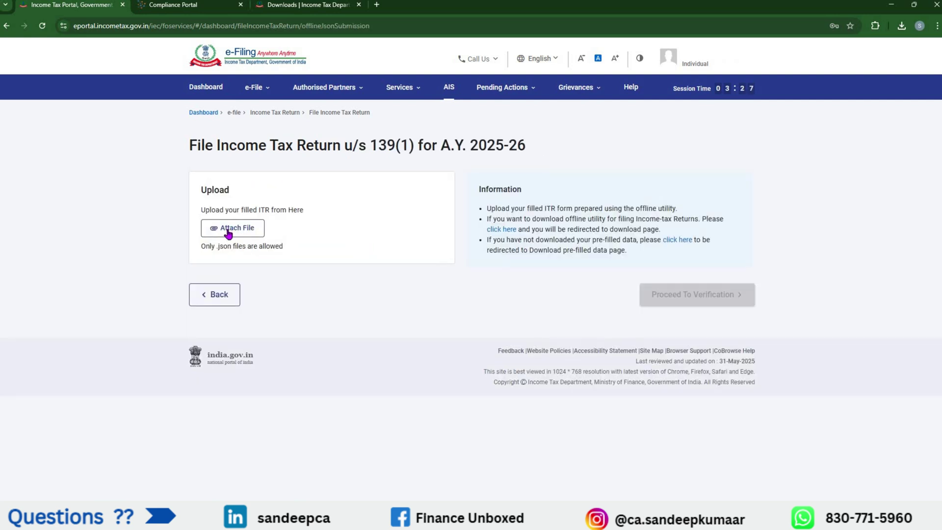
- Attach the generated ITR-1 JSON file to the A.Y. 2025-26 return and proceed to verification
left_click(228, 231)
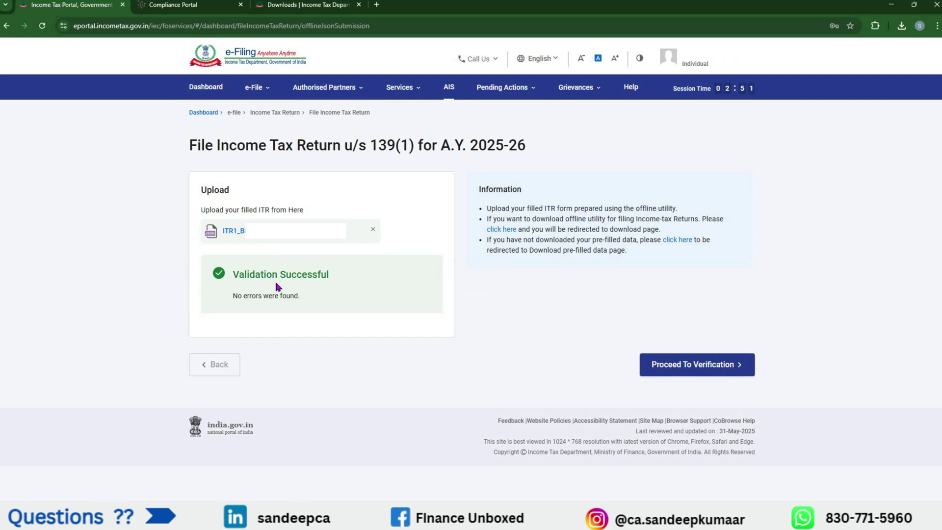
left_click(693, 366)
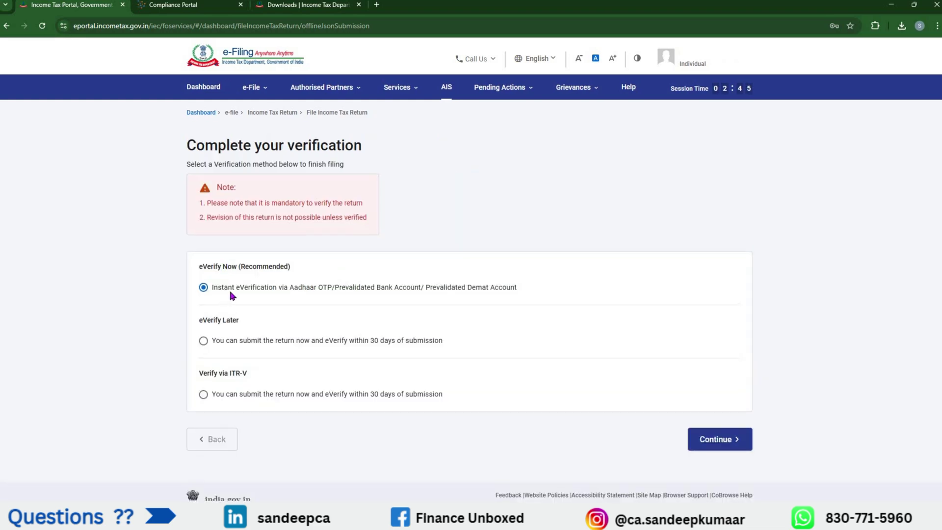